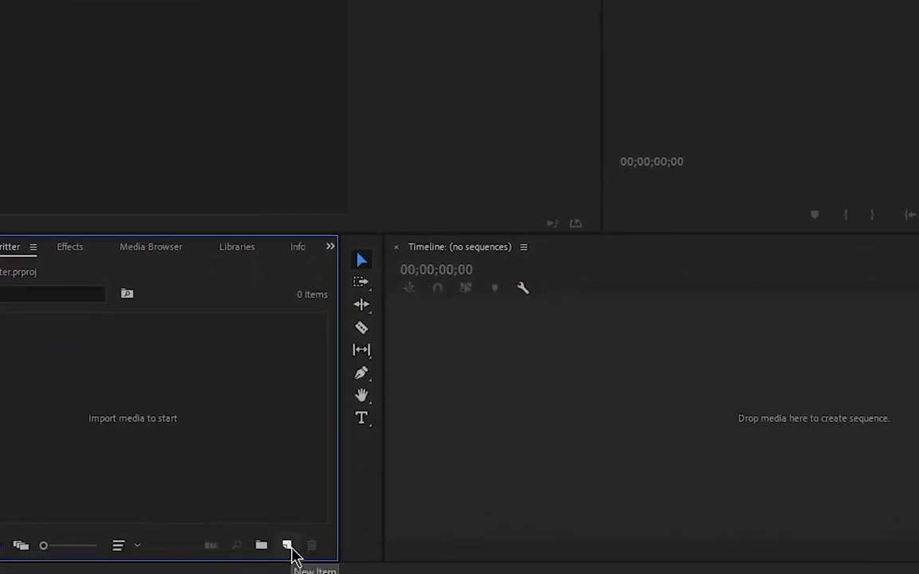
left_click(287, 546)
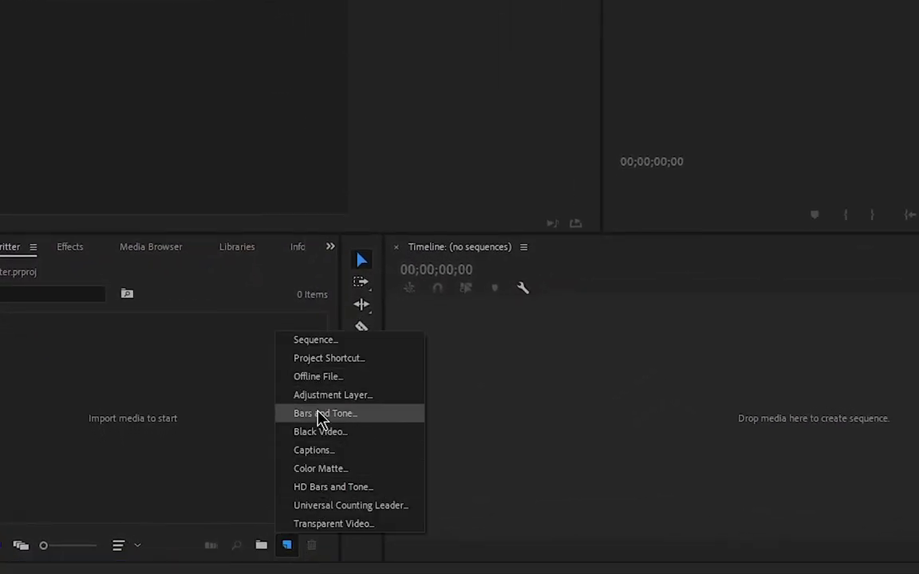
left_click(295, 433)
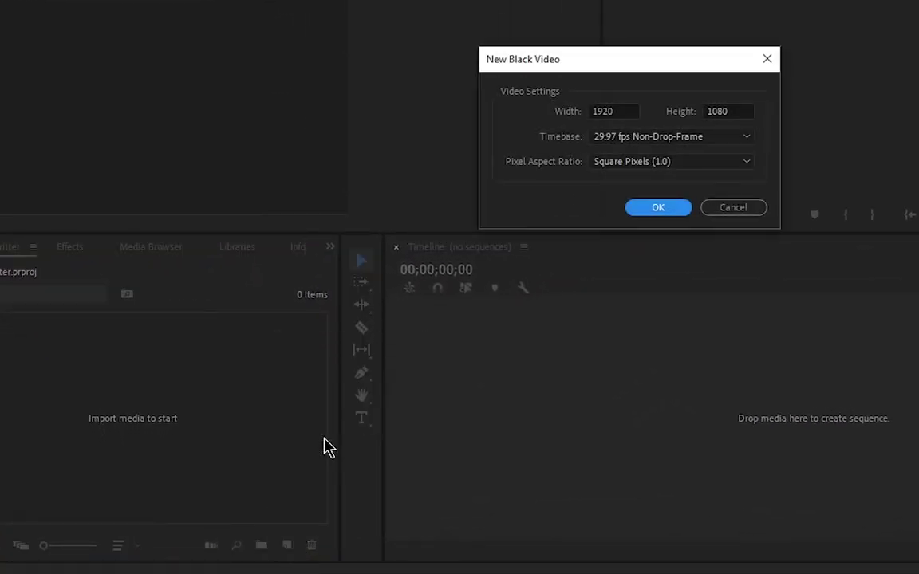
left_click(767, 59)
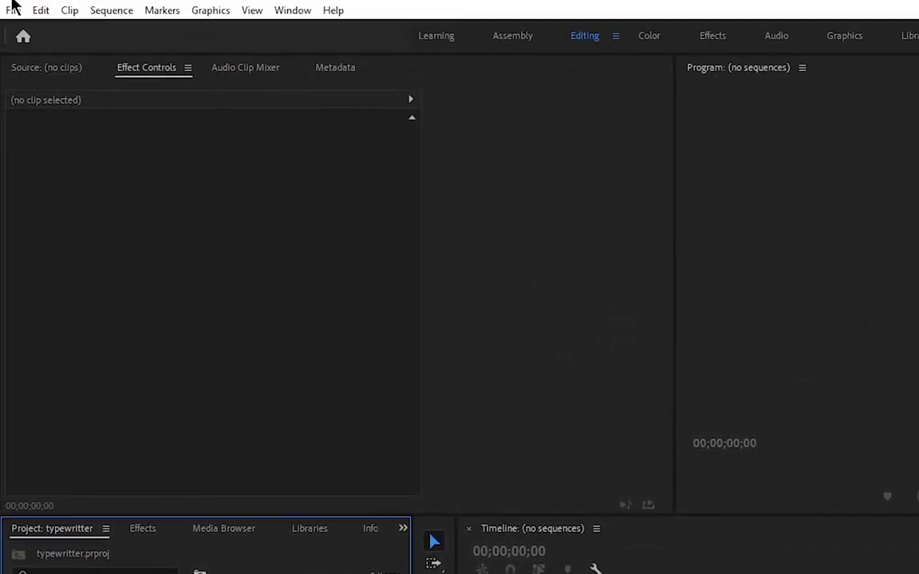
Create a new black video item at 1920 x 1080 with a 29.97 fps timebase and square pixels
left_click(13, 10)
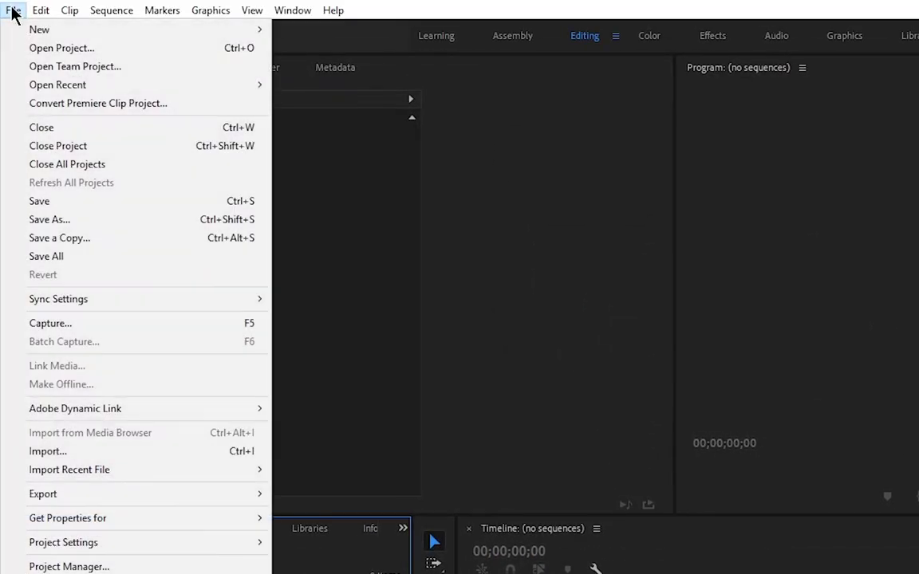
mouse_move(60, 27)
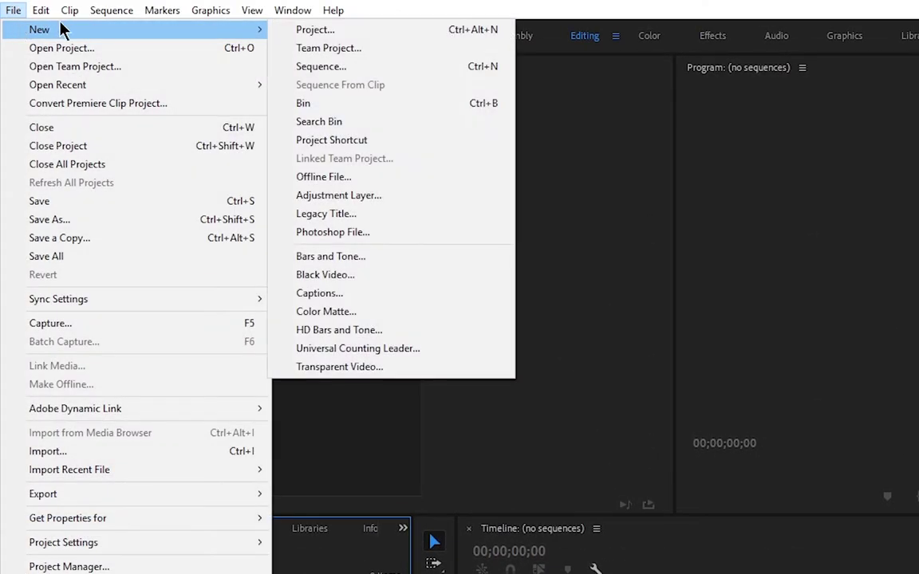
left_click(355, 277)
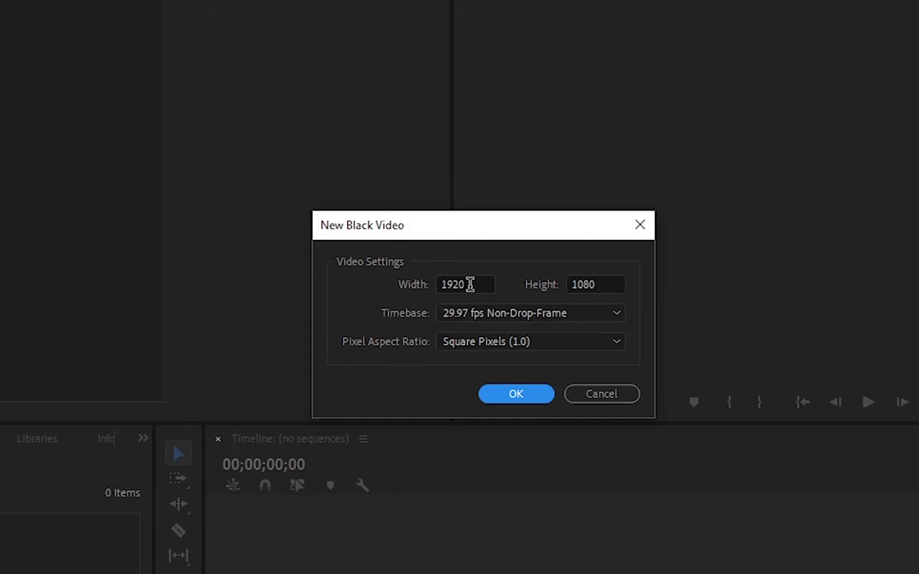
left_click_drag(470, 285, 410, 285)
left_click_drag(604, 285, 549, 296)
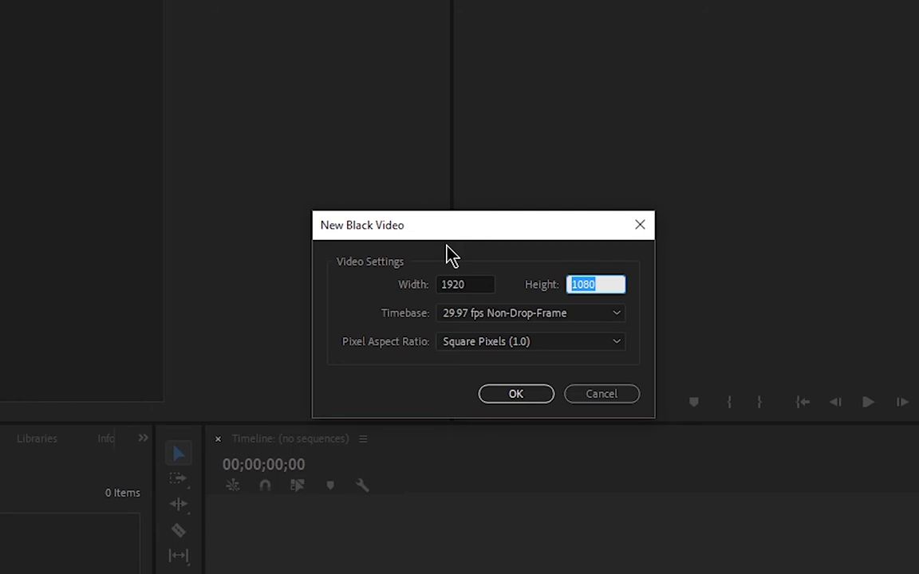
left_click(516, 395)
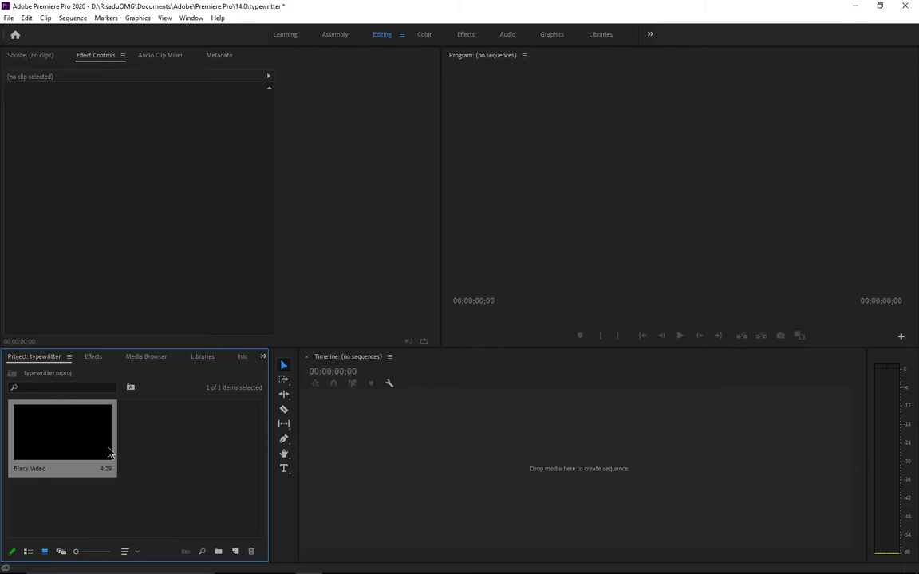
Place the black video in a new sequence at the timeline start and extend the clip to about 10 seconds
left_click_drag(58, 442, 380, 459)
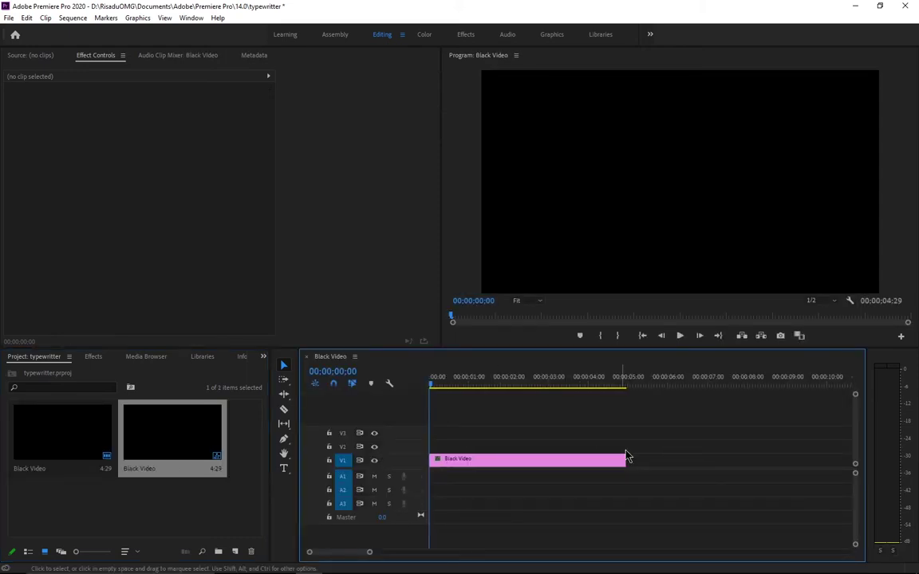
left_click_drag(627, 460, 828, 451)
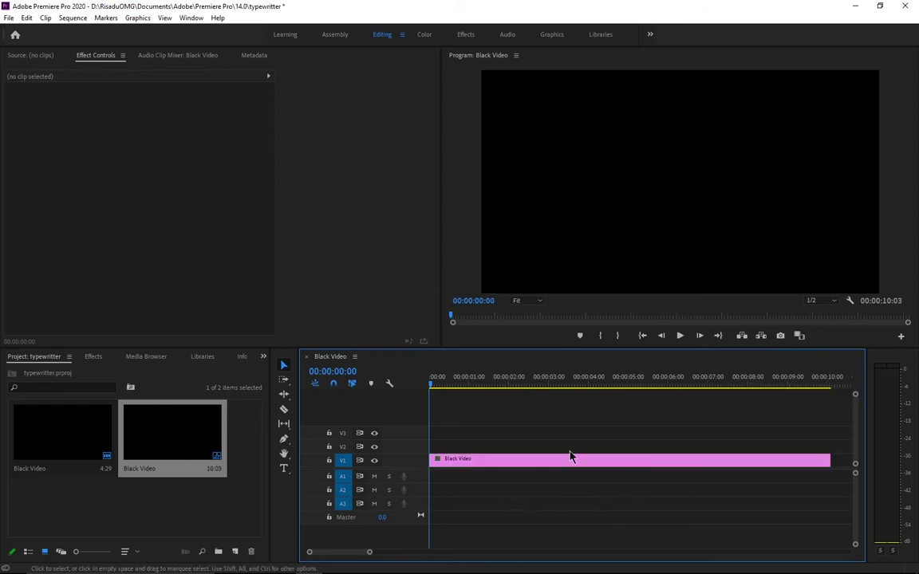
Search the effects for "tint" and apply the Tint effect to the black video clip on track V1
left_click(92, 358)
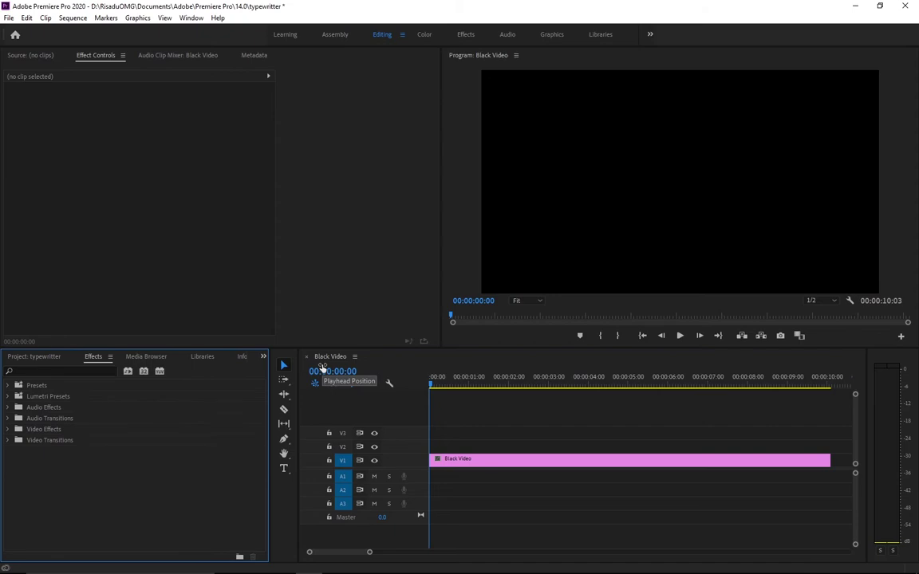
left_click(192, 18)
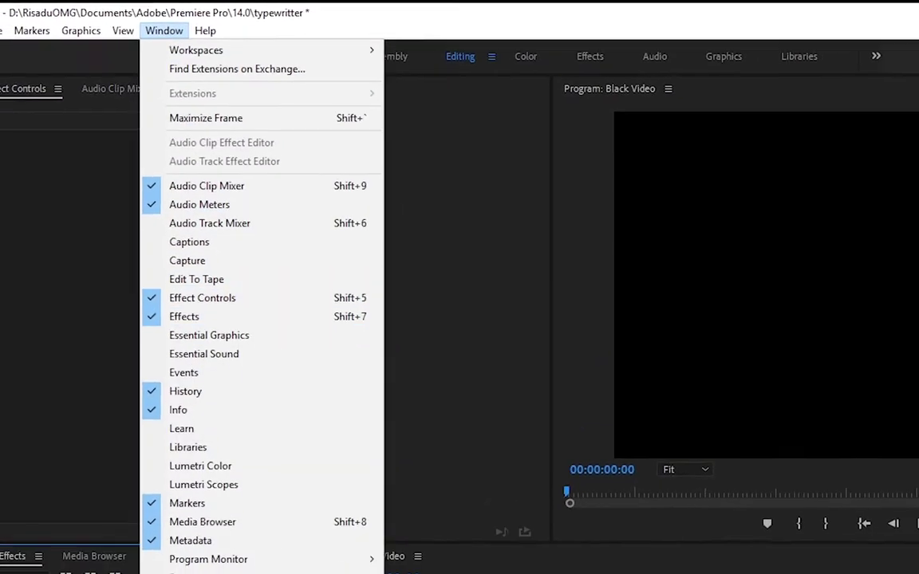
key("Escape")
left_click(71, 371)
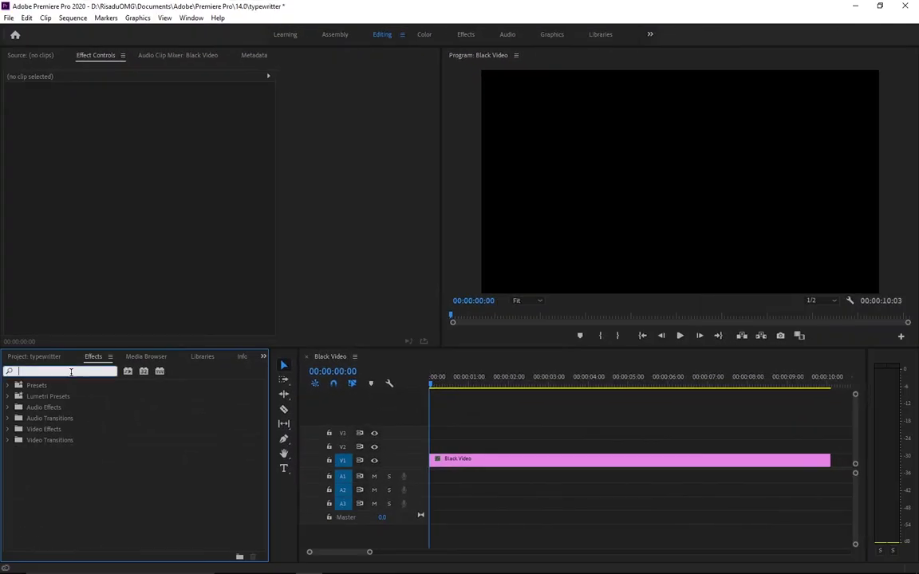
type("tint")
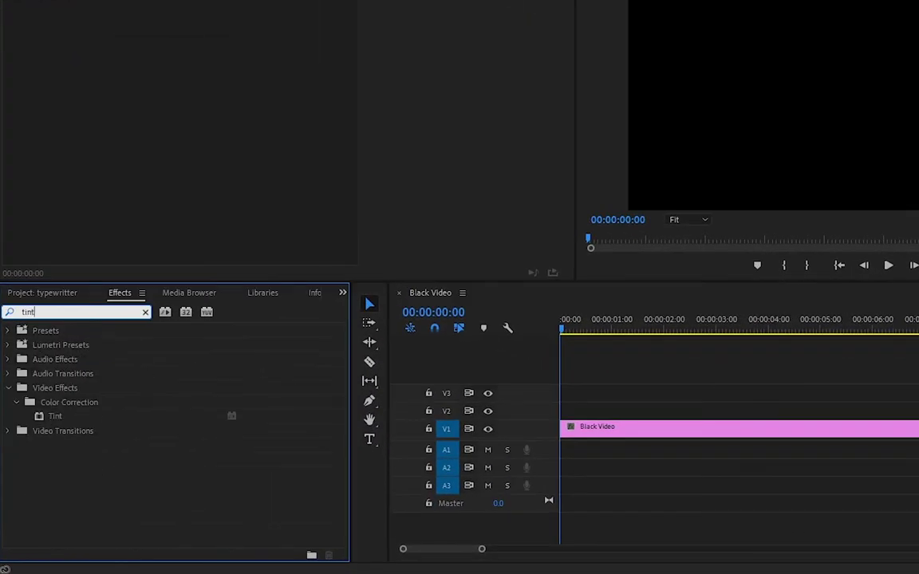
left_click(56, 418)
left_click_drag(55, 420, 662, 436)
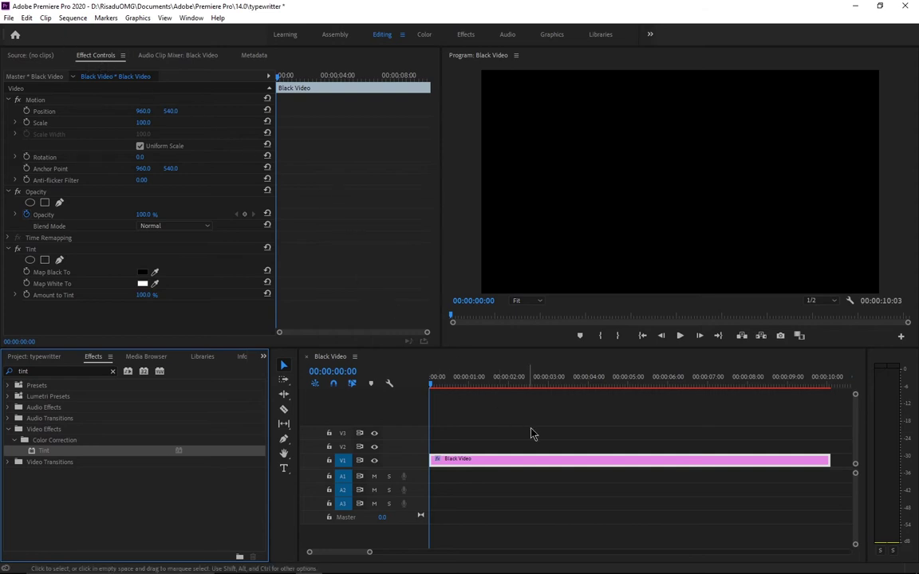
Set the Tint effect's Map Black To color to white (FFFFFF) in the clip's effect controls
left_click(190, 17)
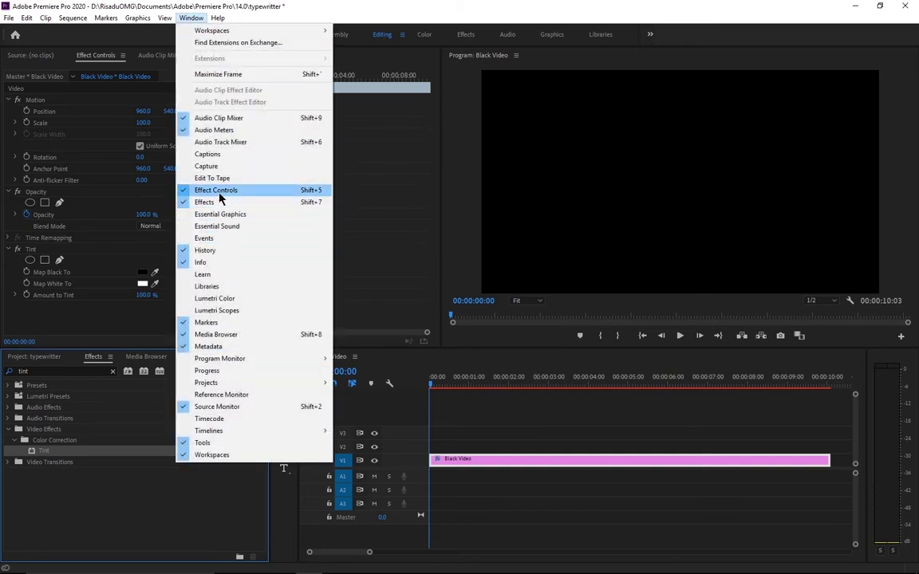
left_click(220, 193)
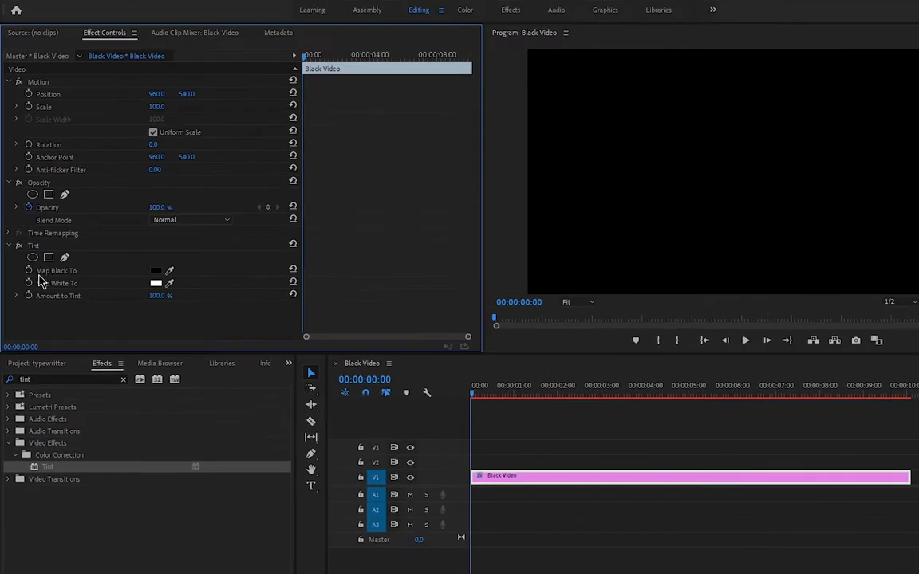
left_click(5, 248)
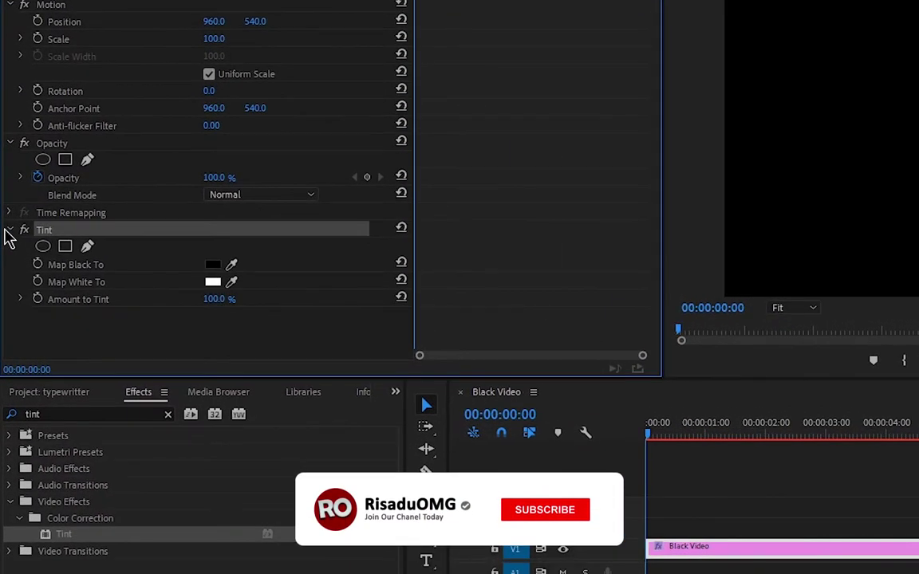
left_click(8, 231)
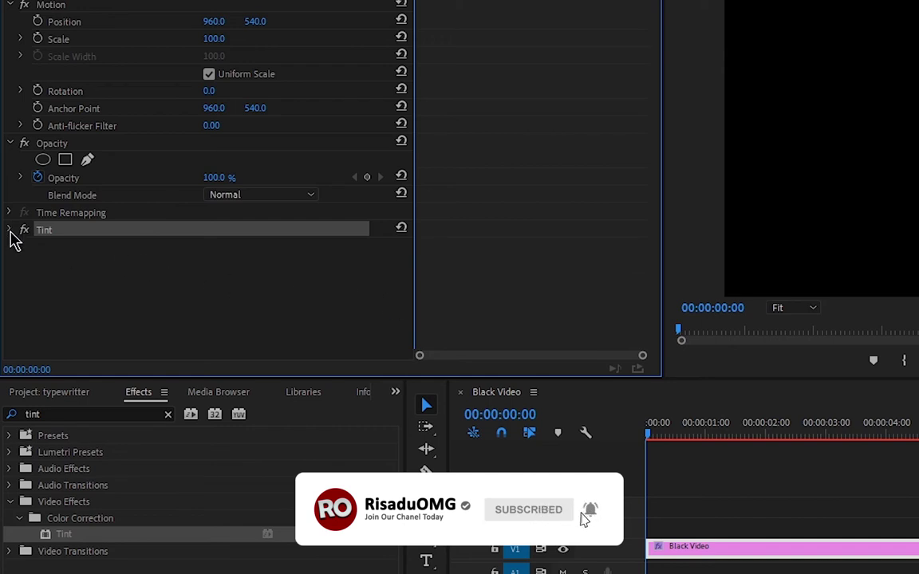
left_click(9, 232)
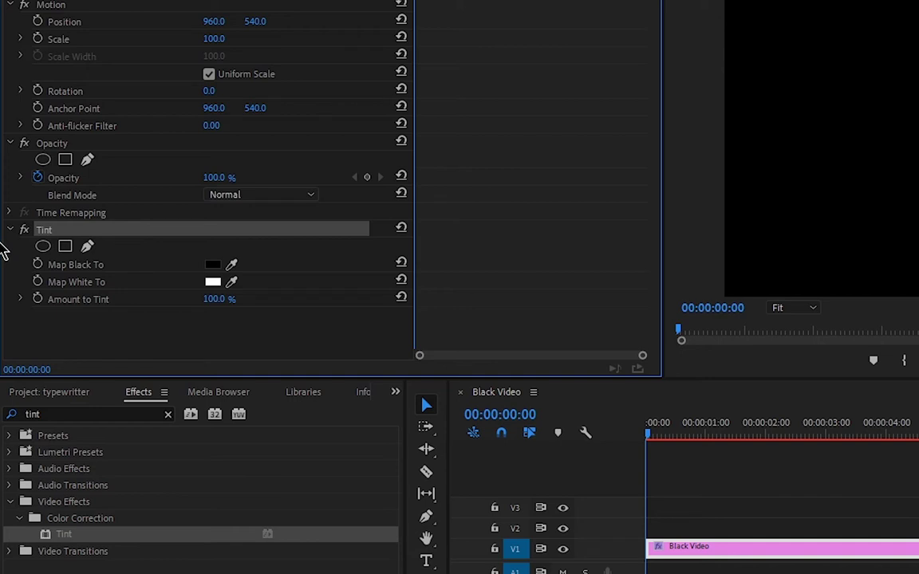
left_click(212, 264)
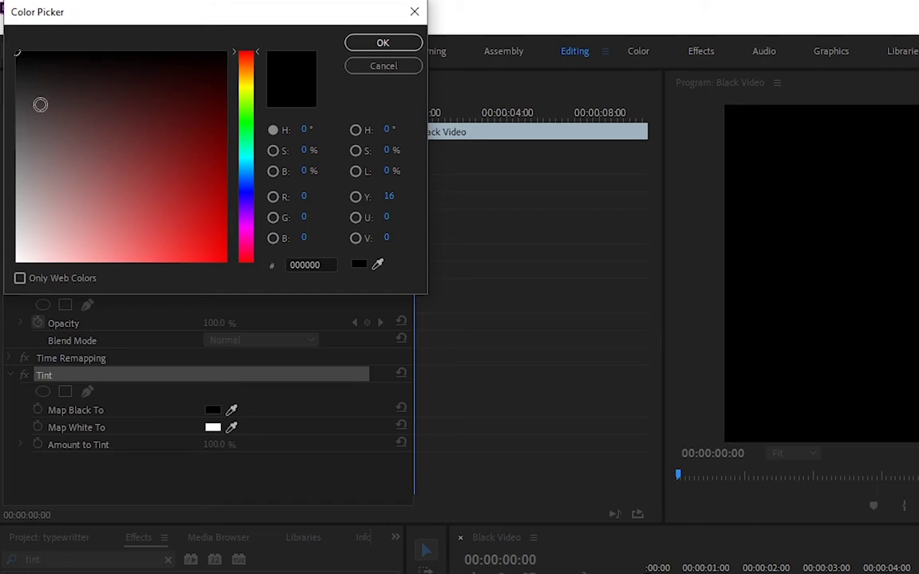
left_click_drag(34, 121, 3, 295)
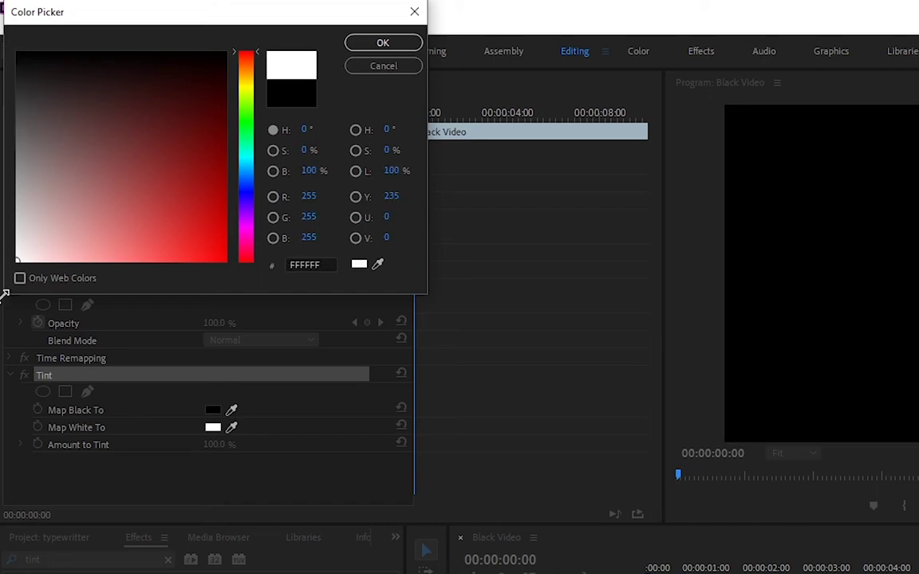
left_click(371, 45)
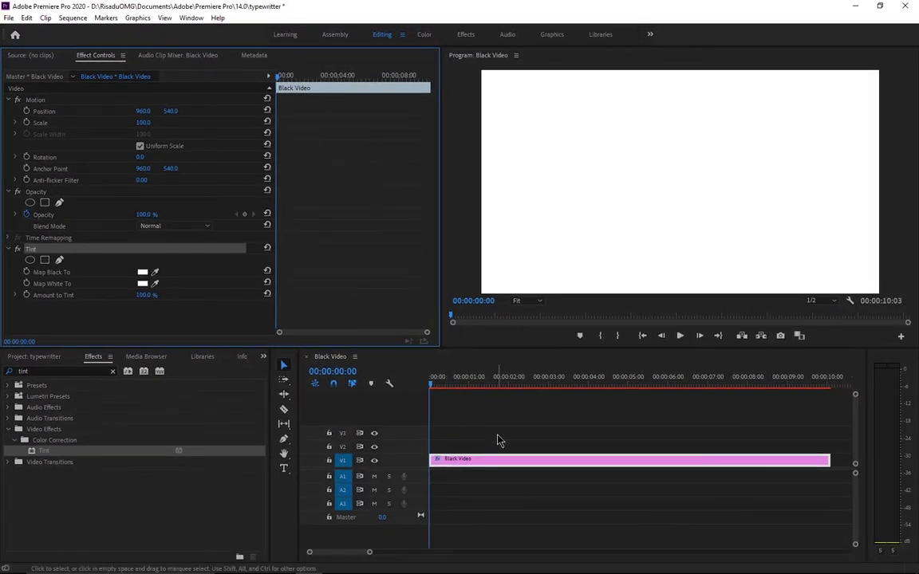
Clear the effects search and create a 1920 x 1080 legacy title named "type"
left_click(111, 371)
left_click(33, 357)
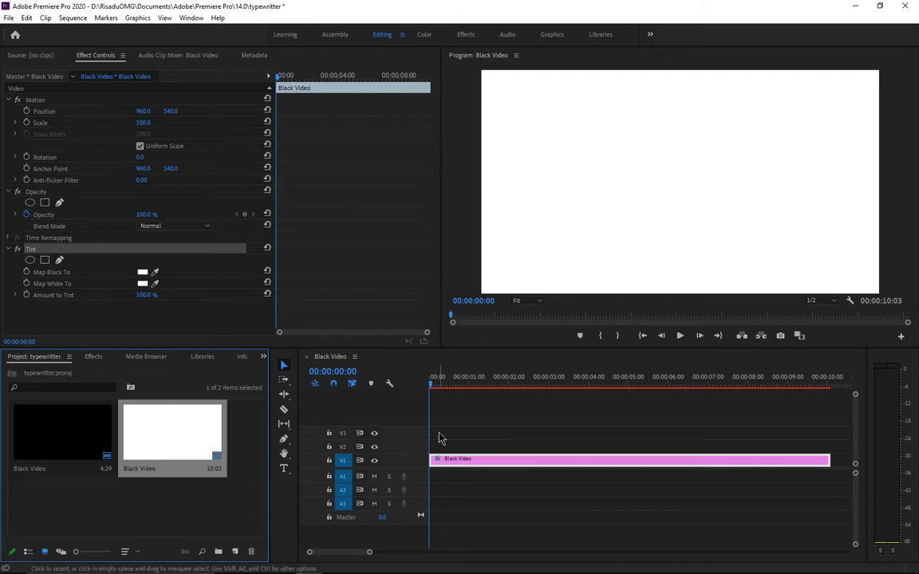
left_click(8, 18)
mouse_move(24, 37)
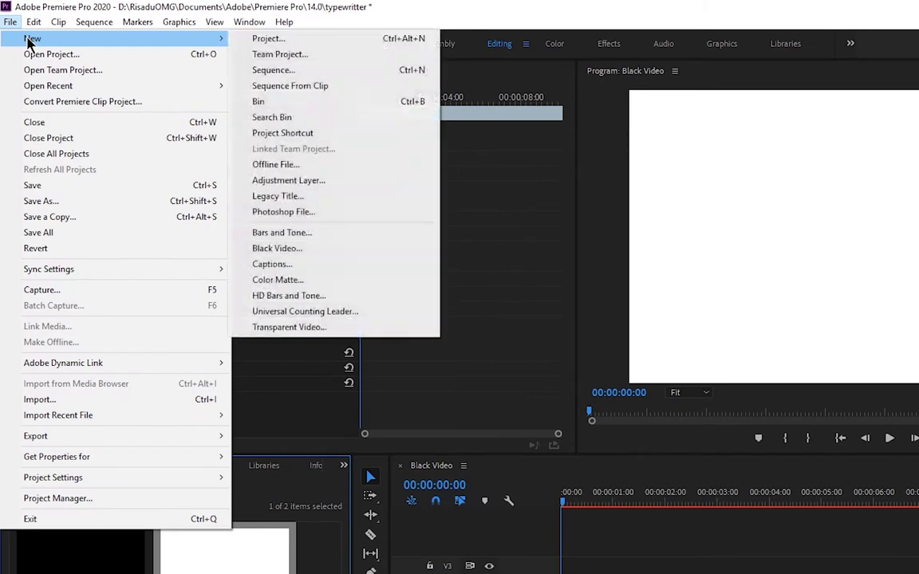
left_click(312, 205)
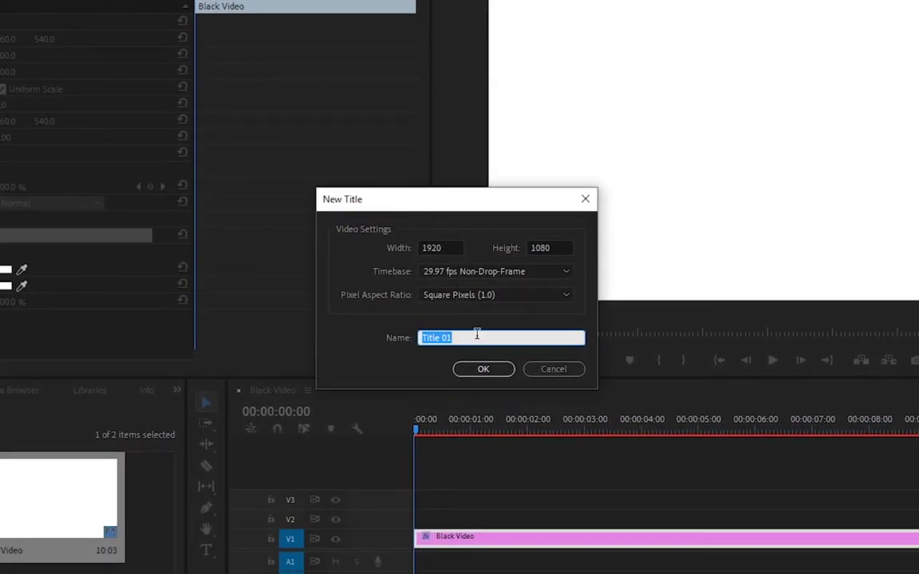
type("type")
left_click(484, 373)
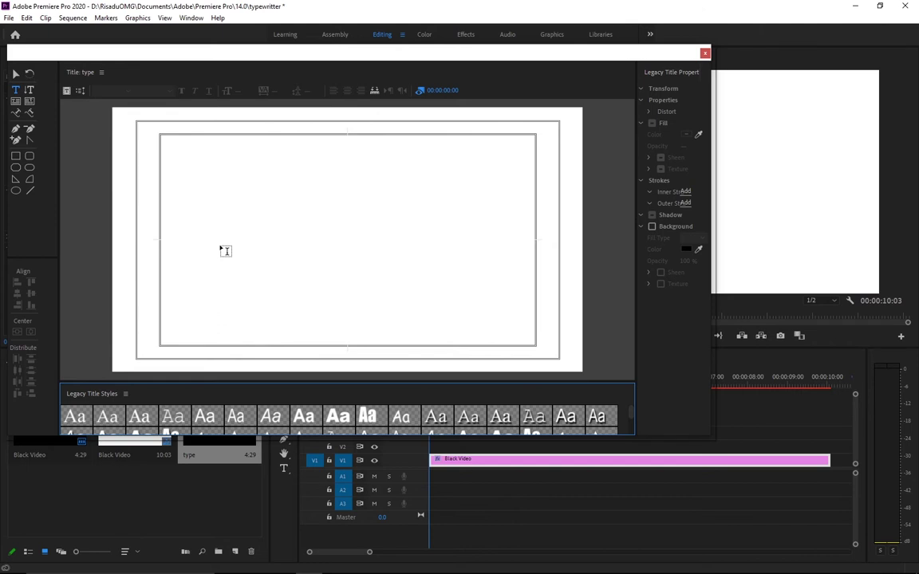
Add the text "TYPEWRITER EFFECT" to the title canvas in the Impact font
left_click(226, 251)
left_click(118, 91)
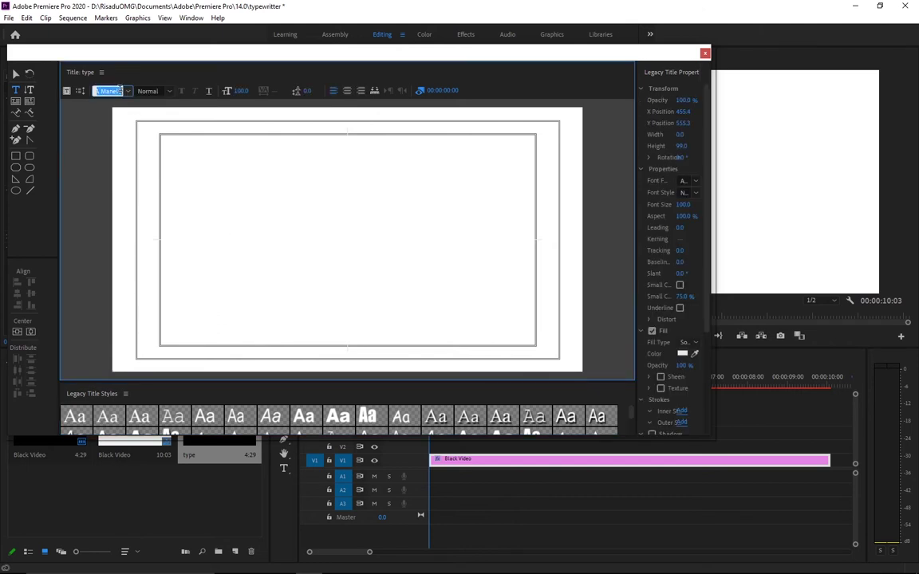
type("Impact")
key("Return")
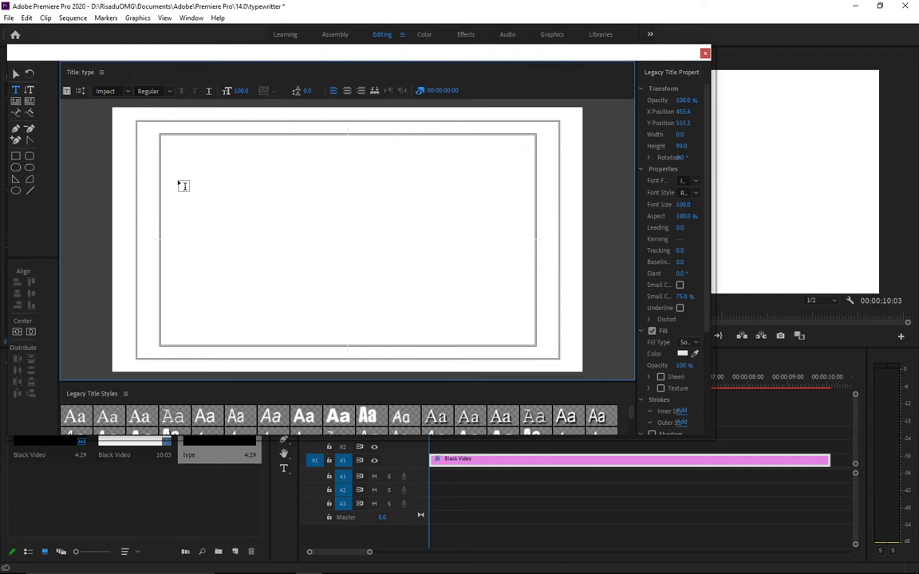
left_click(204, 241)
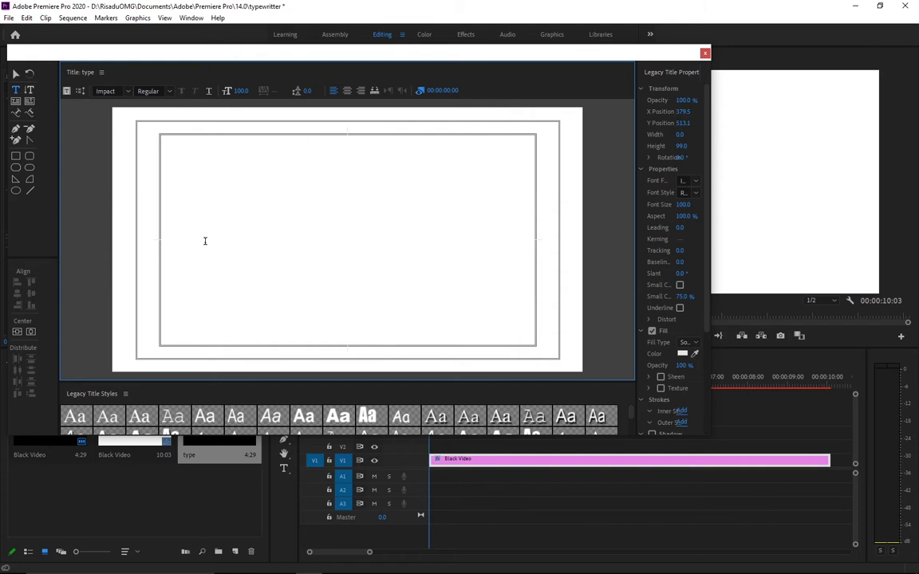
type("TYPEWRITER")
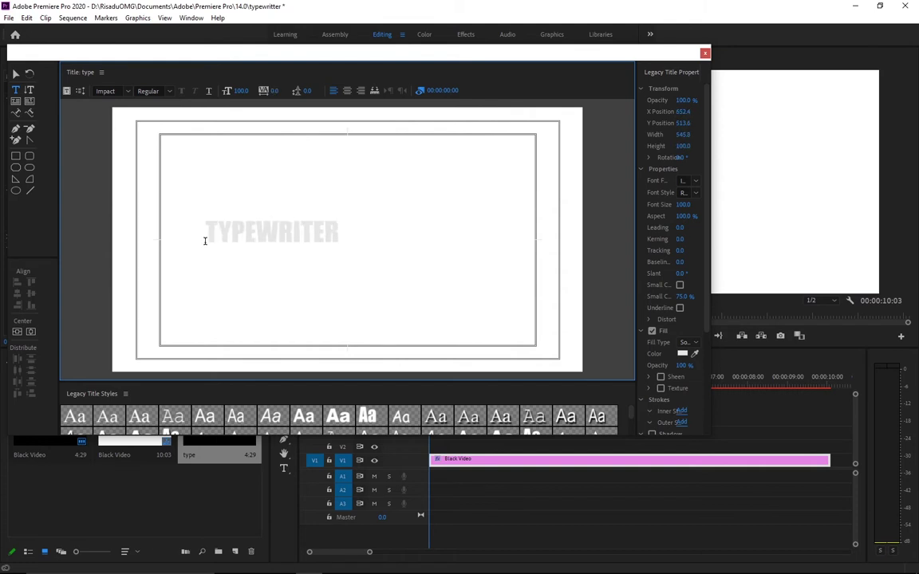
type(" EFFECT")
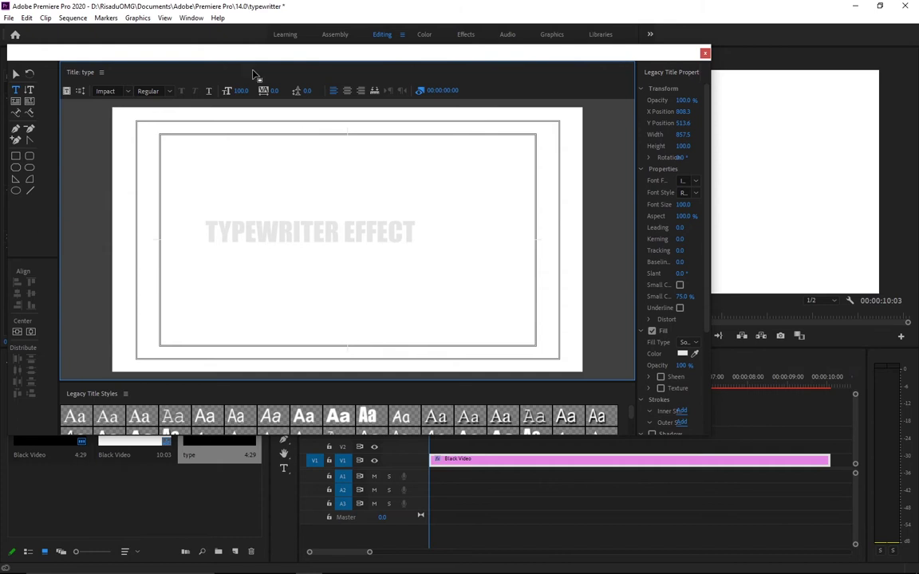
Set the title text's font size to 165 and its fill color to black (000000)
mouse_move(238, 94)
left_mouse_down()
mouse_move(287, 91)
mouse_move(303, 102)
mouse_move(247, 92)
left_mouse_up()
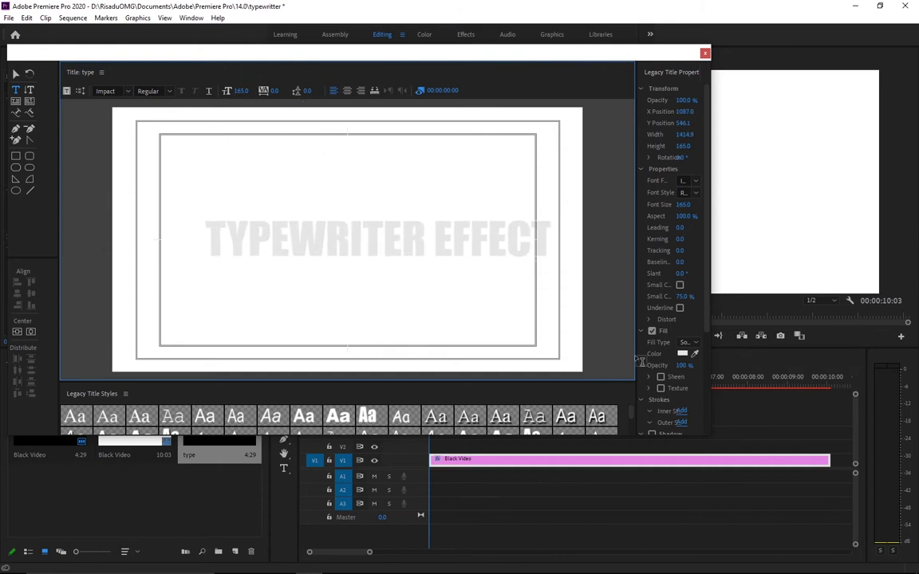
left_click(682, 354)
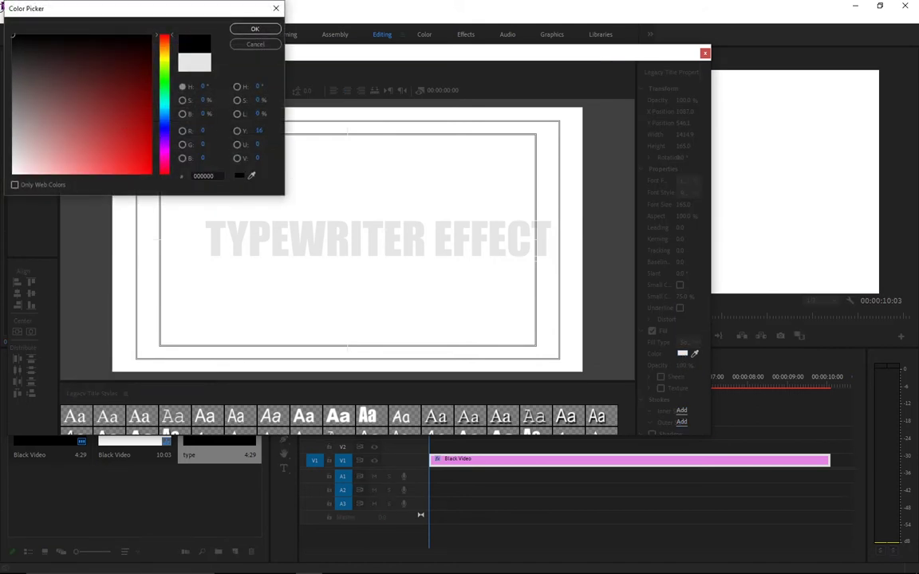
left_click(255, 28)
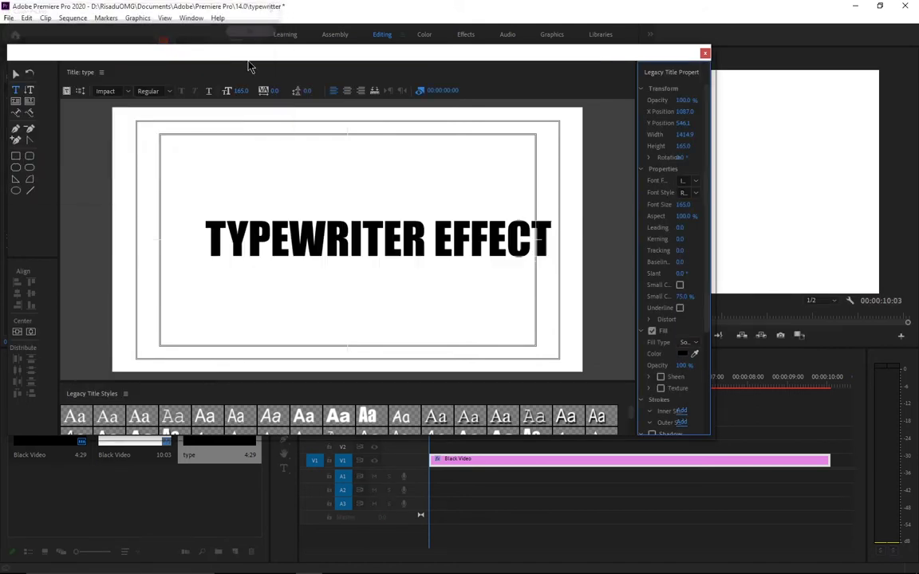
Center the title text horizontally in the frame and close the title designer
left_click(30, 331)
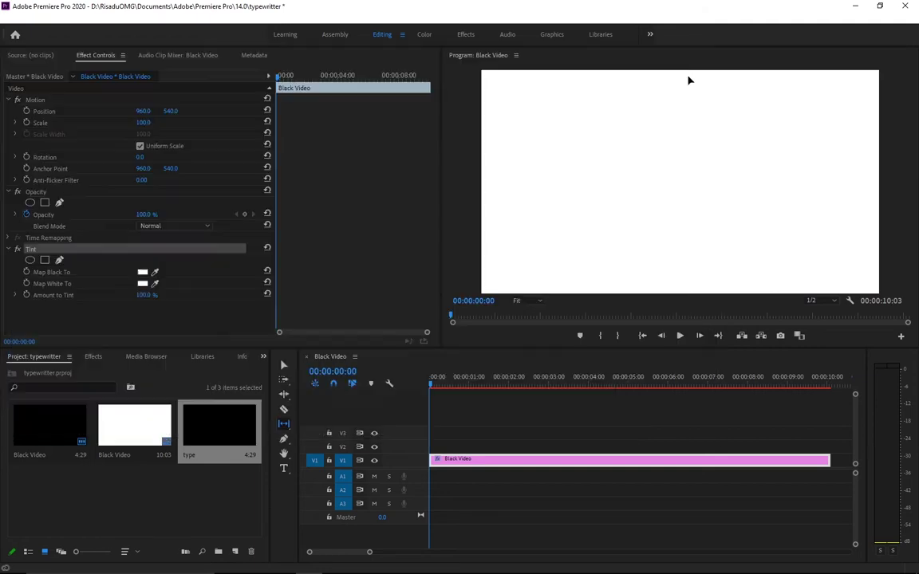
left_click(705, 52)
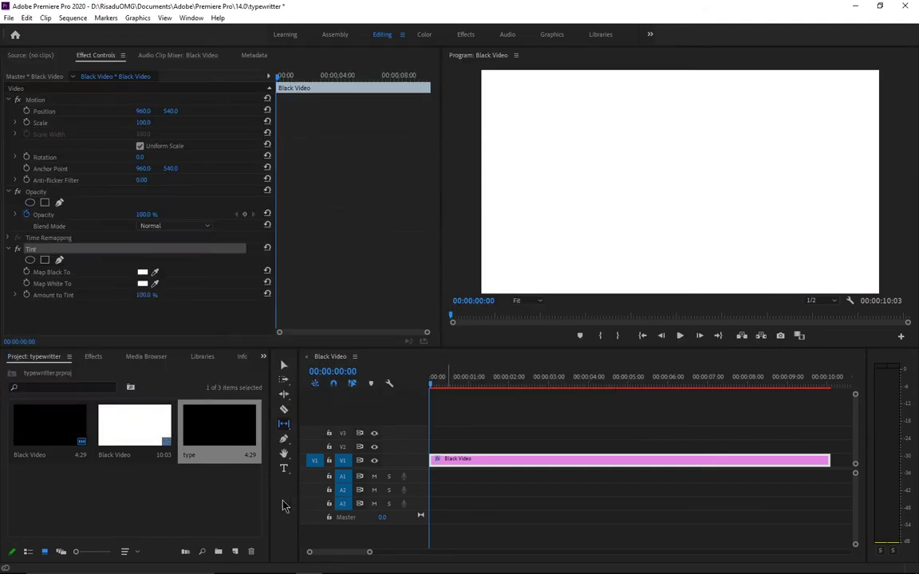
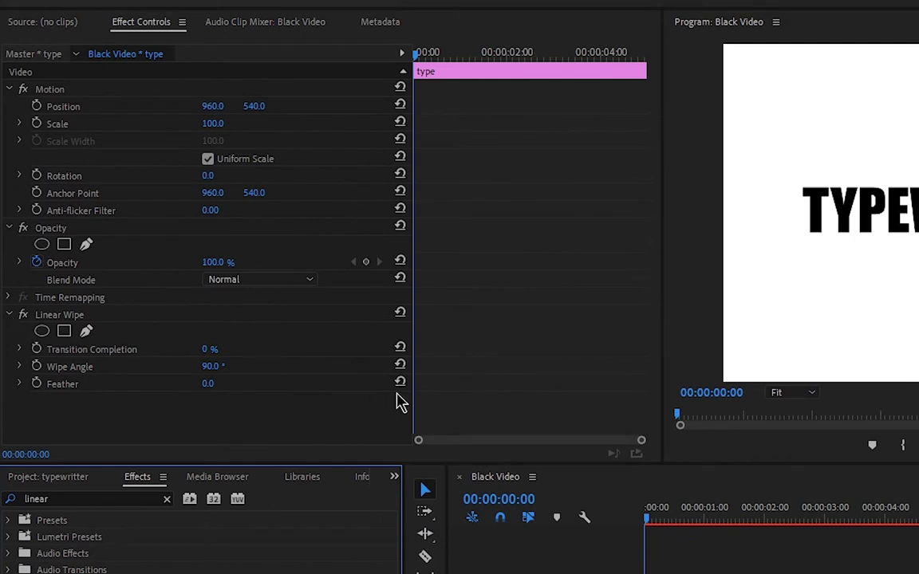
Set the Linear Wipe's Wipe Angle to 270° on the type clip
left_click(274, 364)
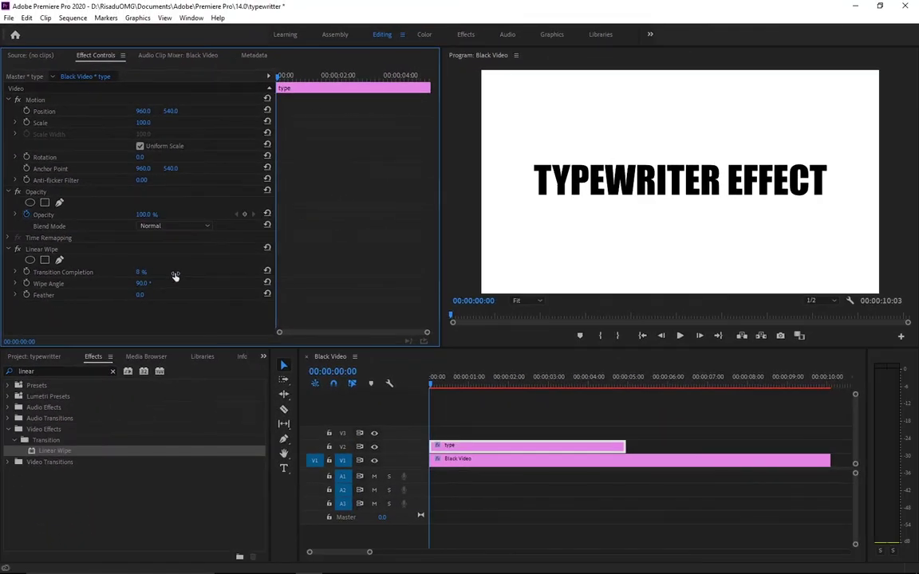
left_click_drag(175, 276, 141, 275)
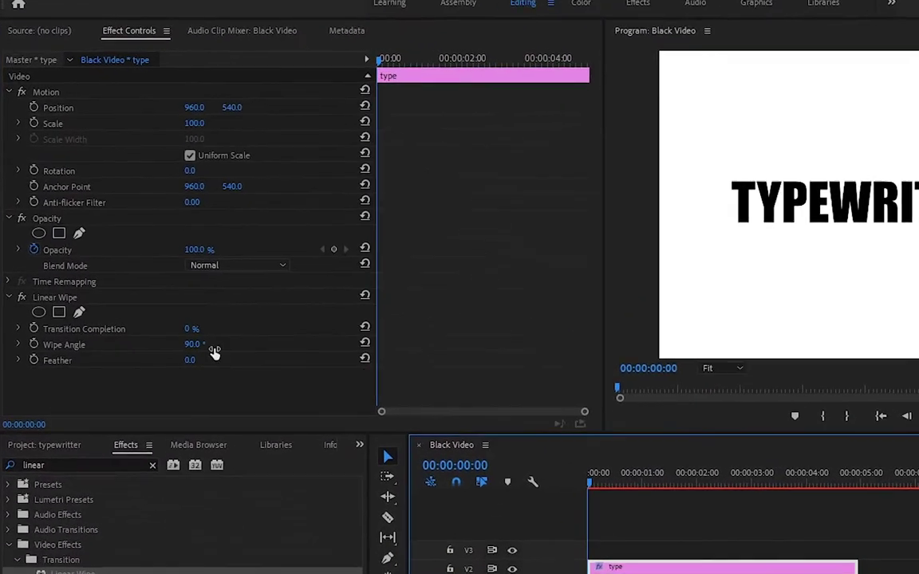
left_click(216, 366)
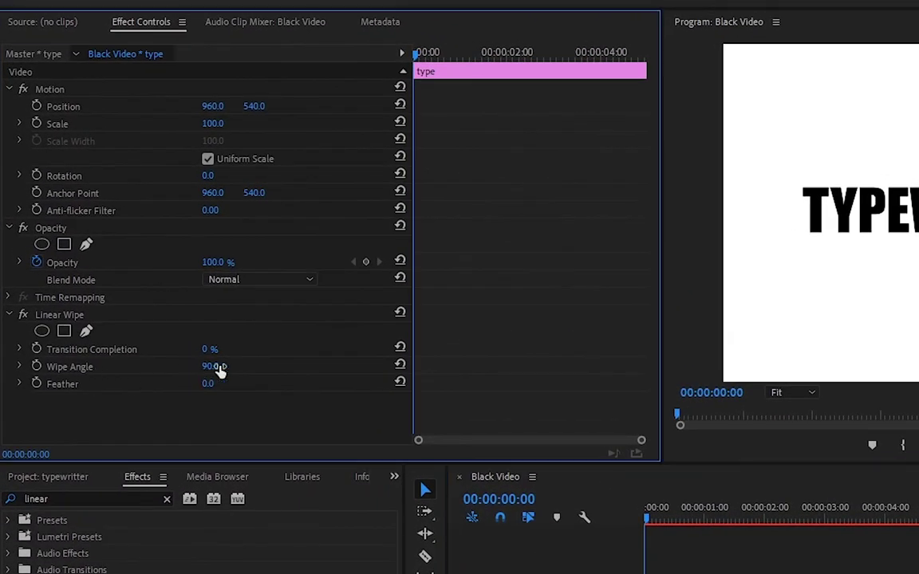
type("270")
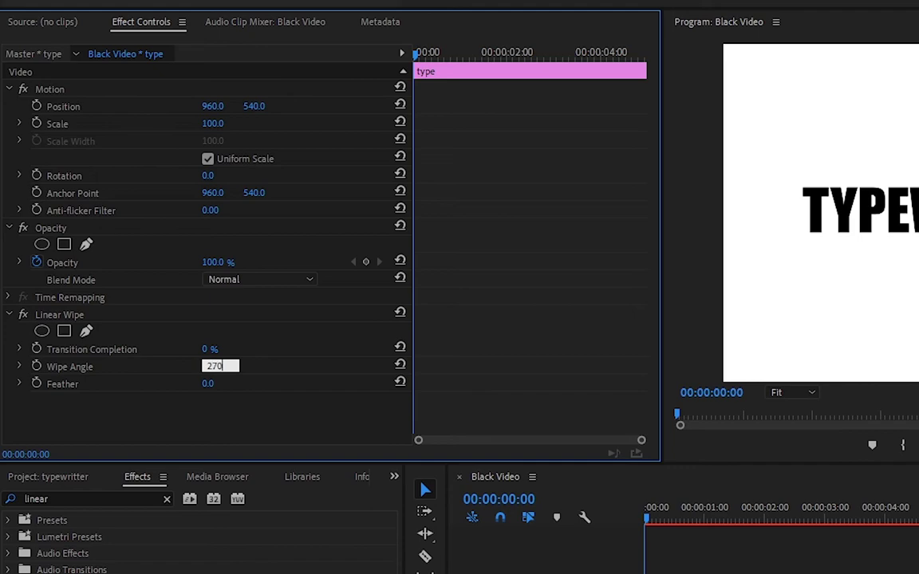
key("Return")
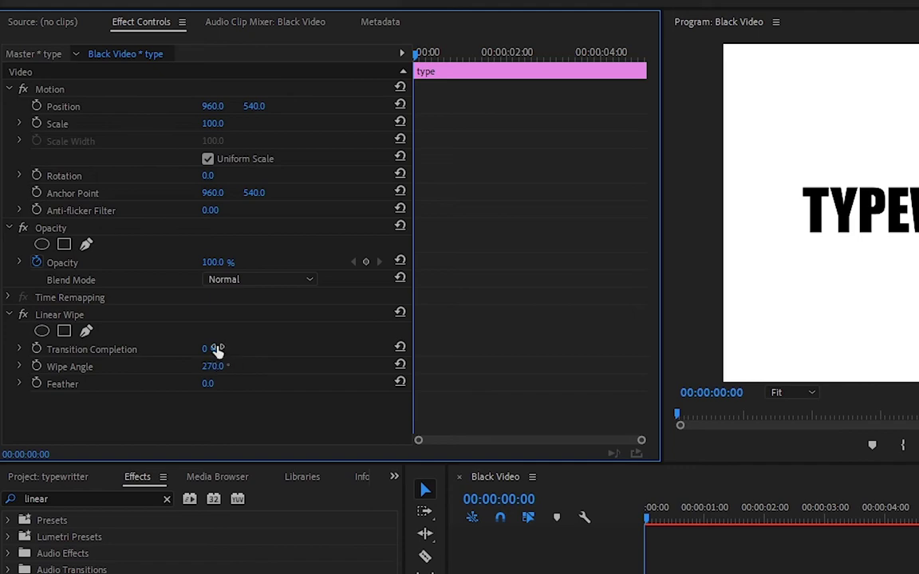
Set the Linear Wipe's Transition Completion to 100% and enable its keyframing at the start of the type clip
left_click_drag(208, 352, 272, 359)
left_click_drag(182, 279, 151, 272)
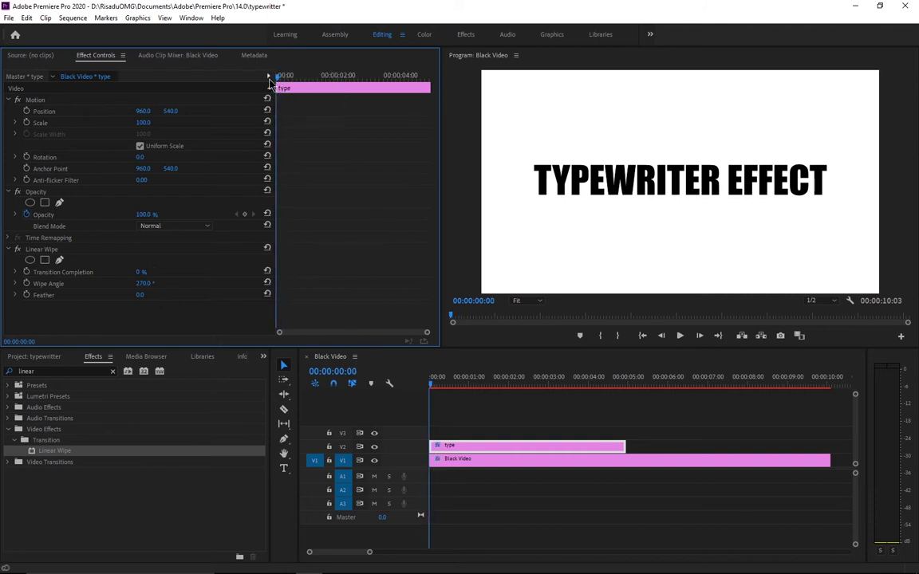
left_click(141, 272)
type("100")
key("Return")
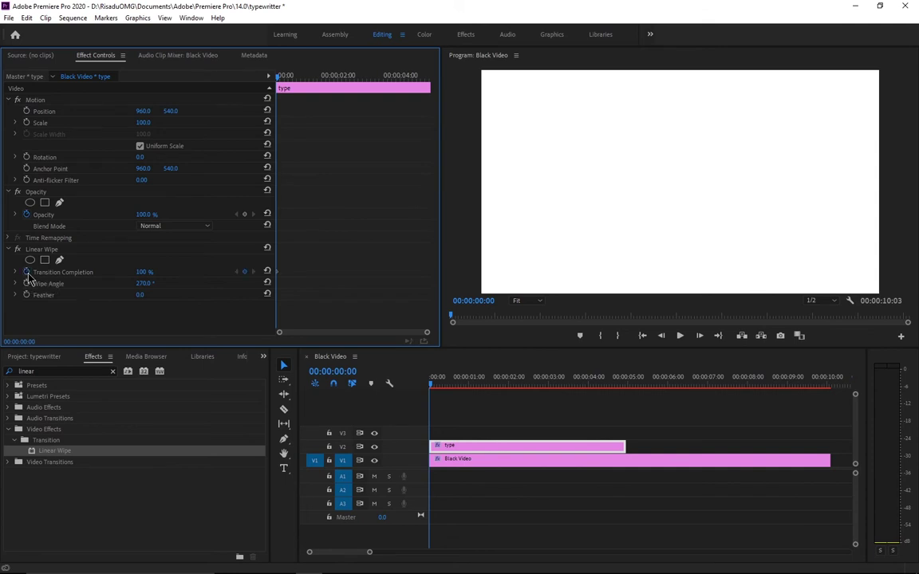
left_click(27, 273)
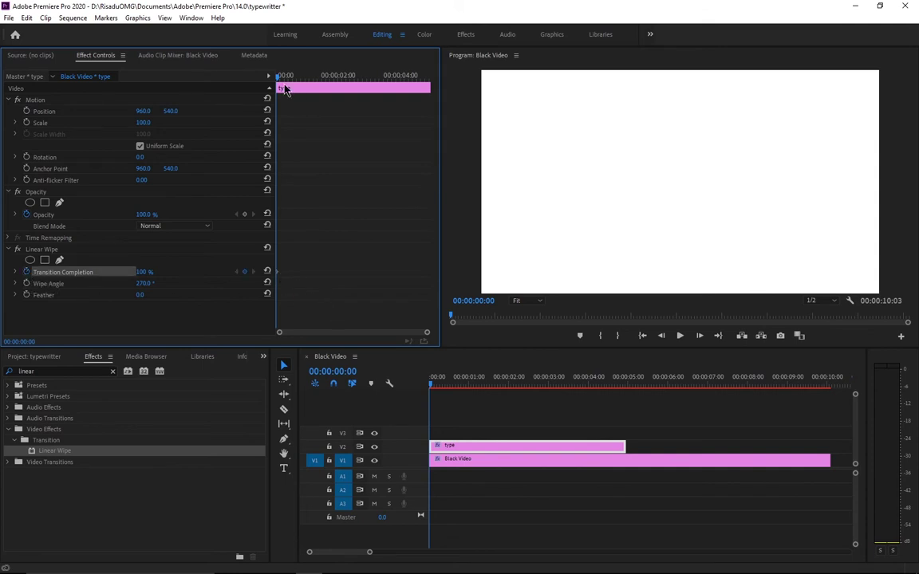
Add a Transition Completion keyframe of 0% at 00:00:04:24 and scrub back through the wipe to check it
left_click_drag(284, 86, 426, 106)
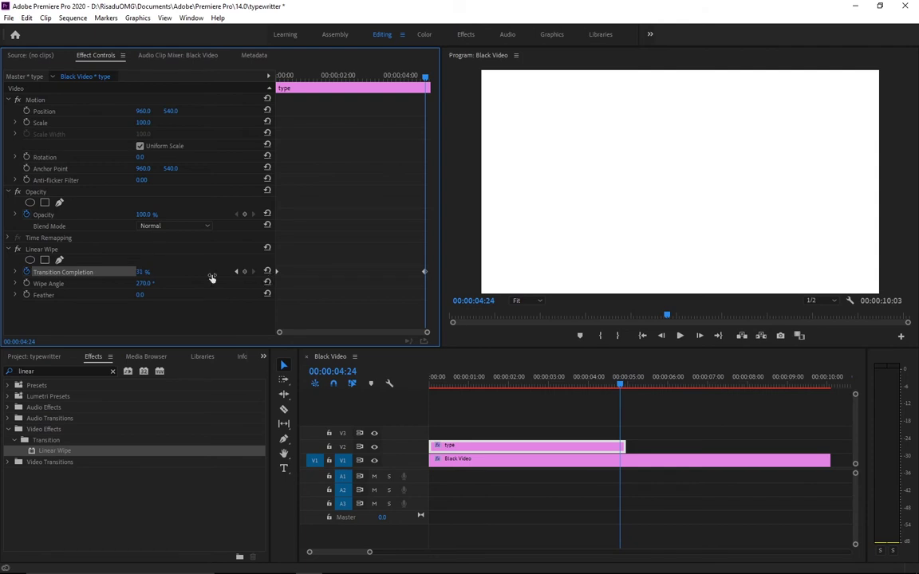
left_click_drag(145, 272, 132, 272)
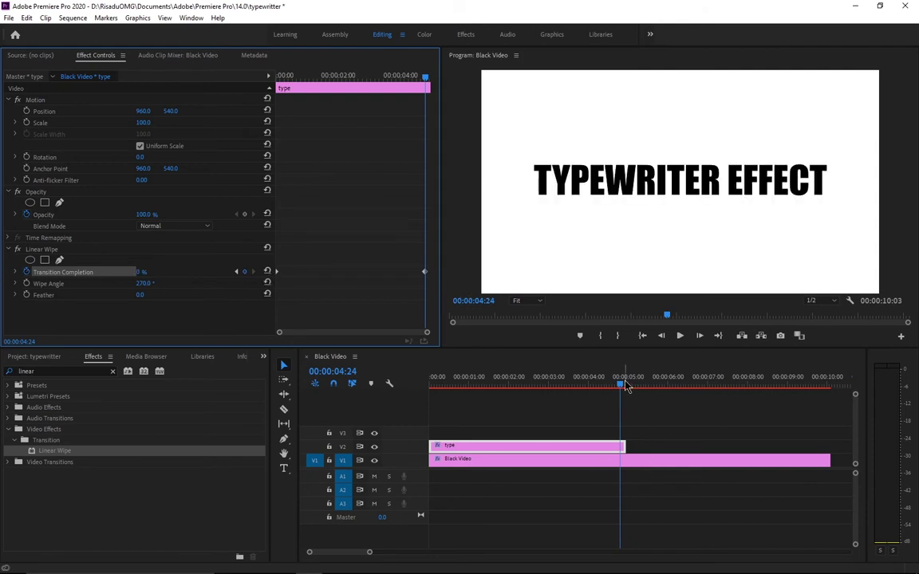
left_click_drag(620, 385, 451, 390)
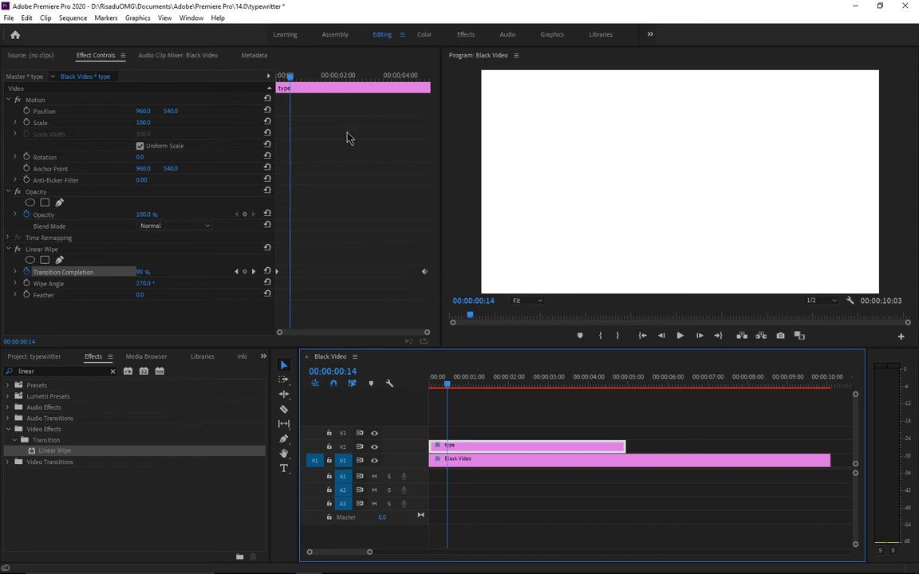
Move the 0% Transition Completion keyframe earlier, to a little past one second, and play the wipe from the start
left_click_drag(289, 77, 348, 80)
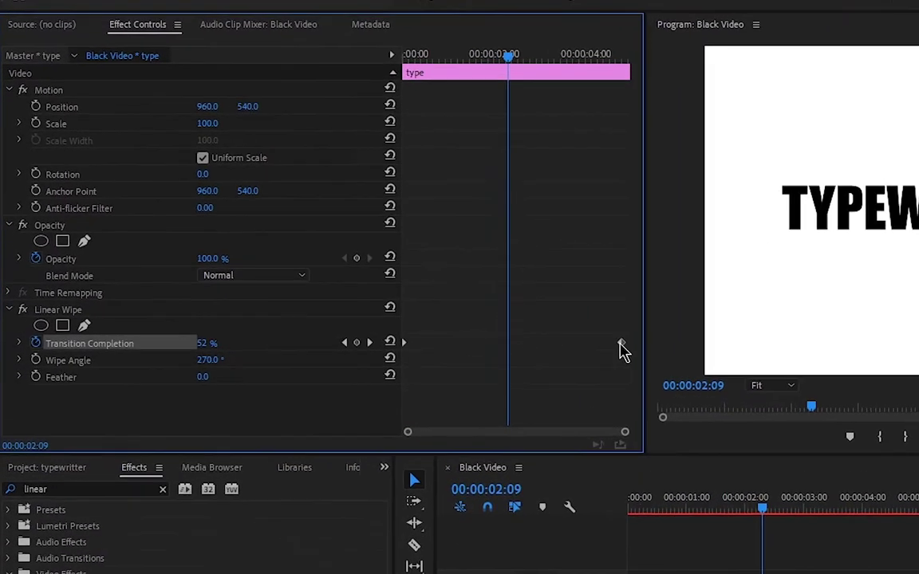
left_click_drag(641, 353, 474, 375)
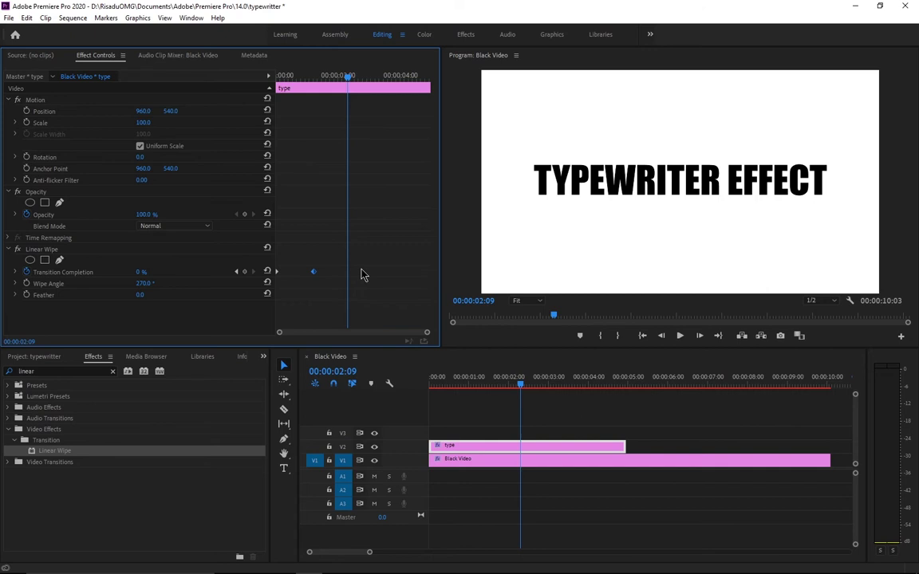
key("Home")
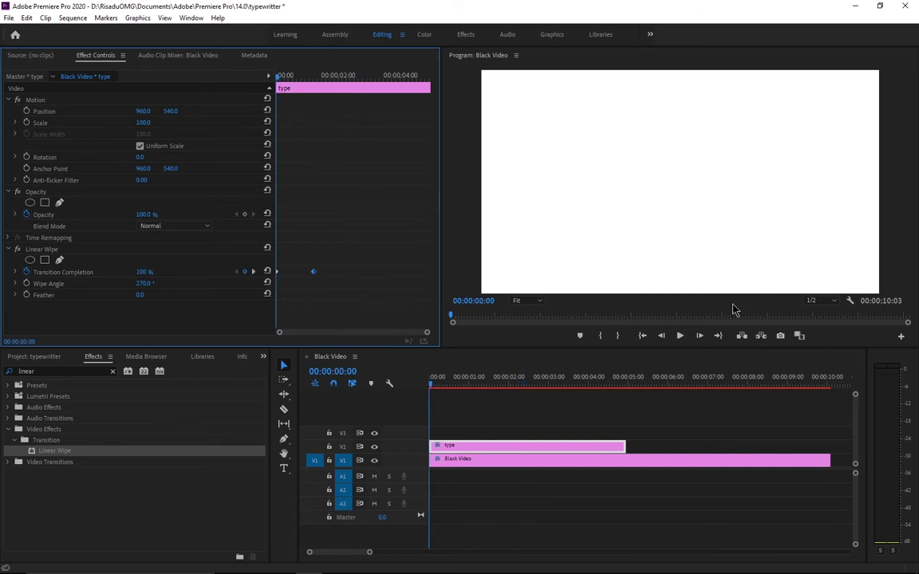
left_click(686, 341)
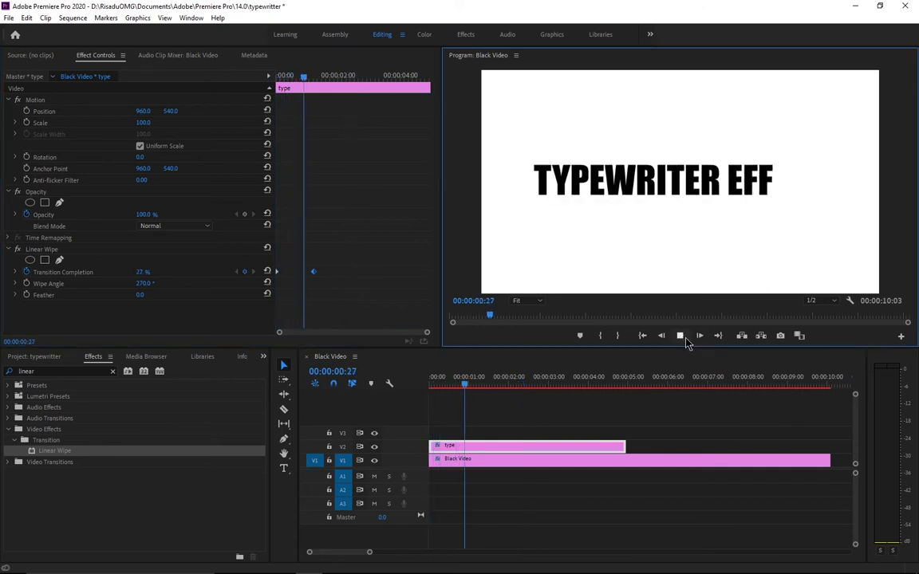
left_click(680, 336)
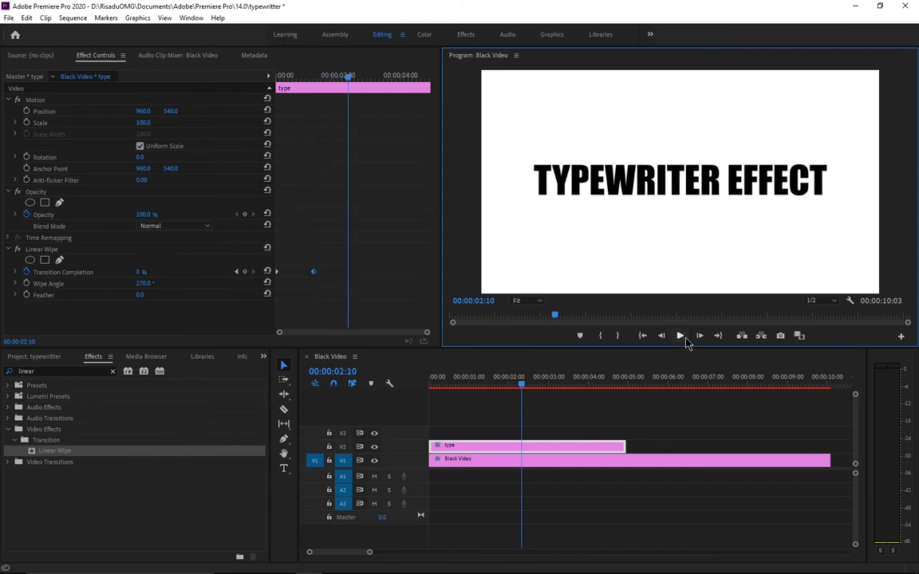
Place the 4:29 Black Video item on track V3 at the sequence start, above the type clip
left_click(35, 357)
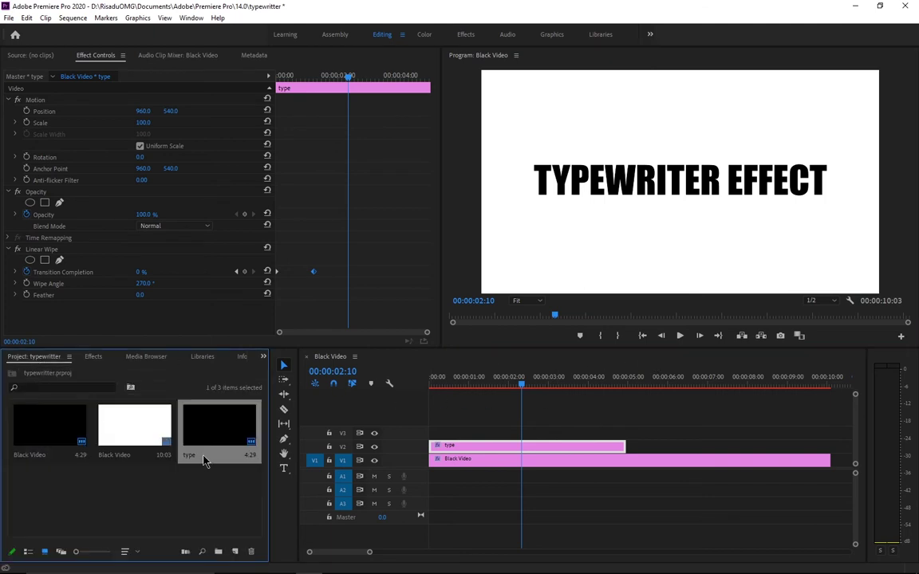
left_click(44, 445)
left_click_drag(44, 445, 442, 436)
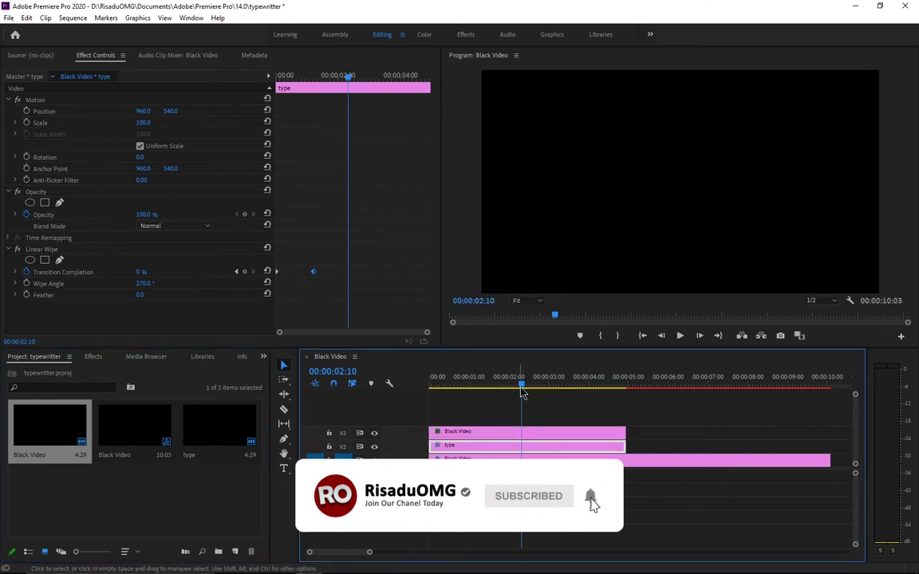
Turn off Uniform Scale for the V3 Black Video clip and set its Scale Width to 0.3
left_click_drag(523, 389, 467, 390)
left_click(513, 434)
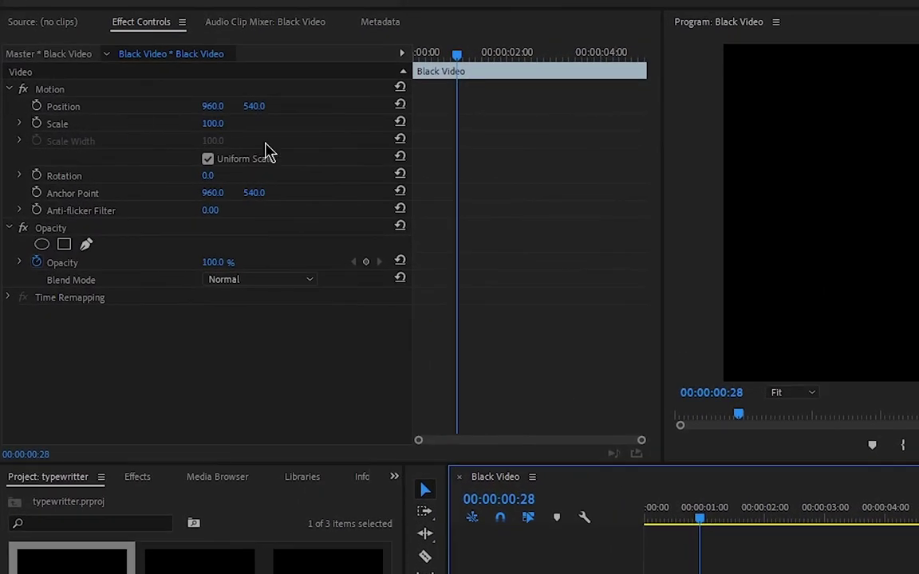
left_click(209, 160)
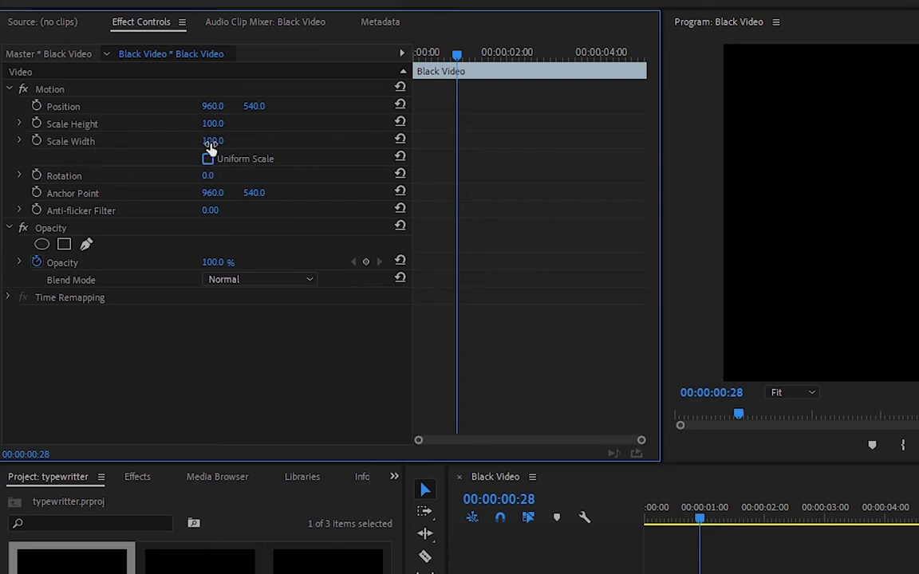
left_click(212, 142)
type("0")
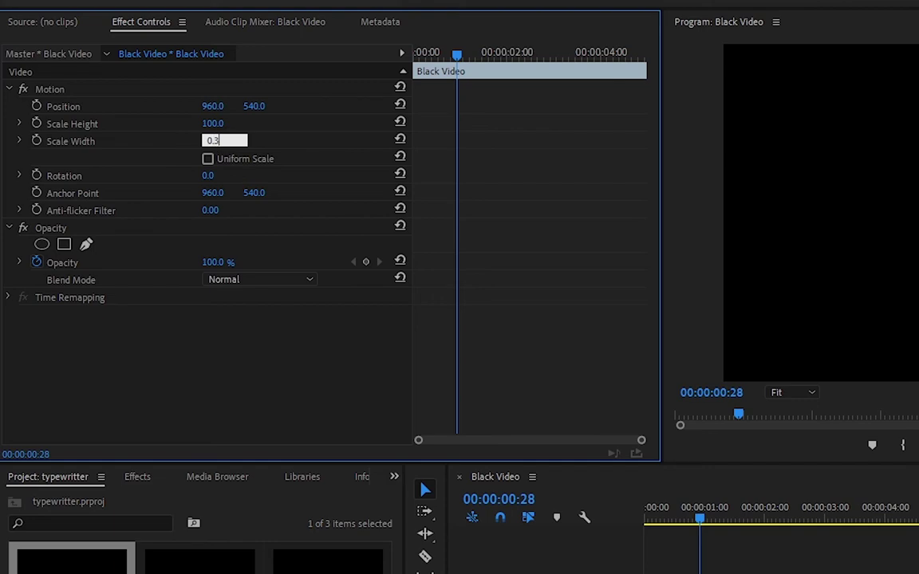
type(".3")
key("Return")
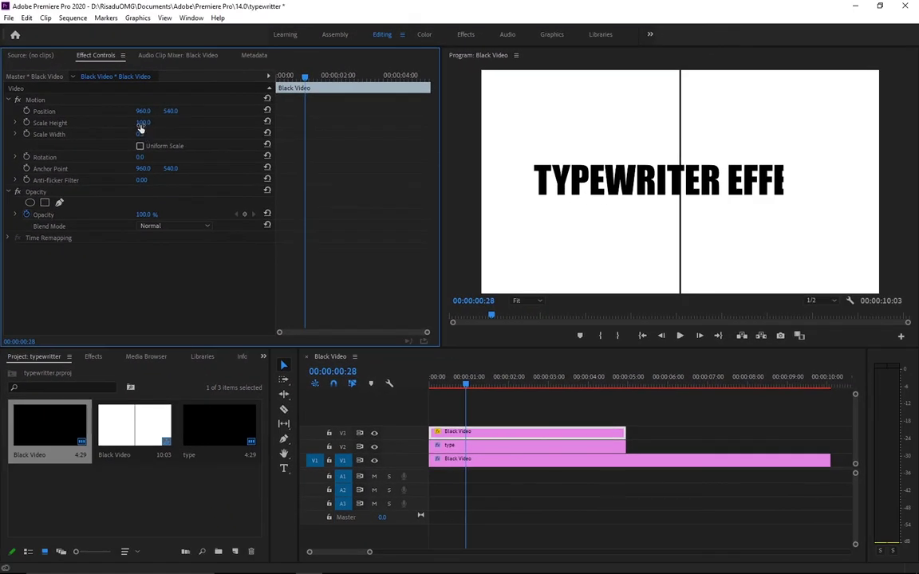
Reduce the cursor line's Scale Height to 22 and set its horizontal position to 239, just before the text
left_click_drag(131, 122, 198, 132)
left_click(143, 123)
type("75")
key("Return")
left_click_drag(160, 123, 150, 123)
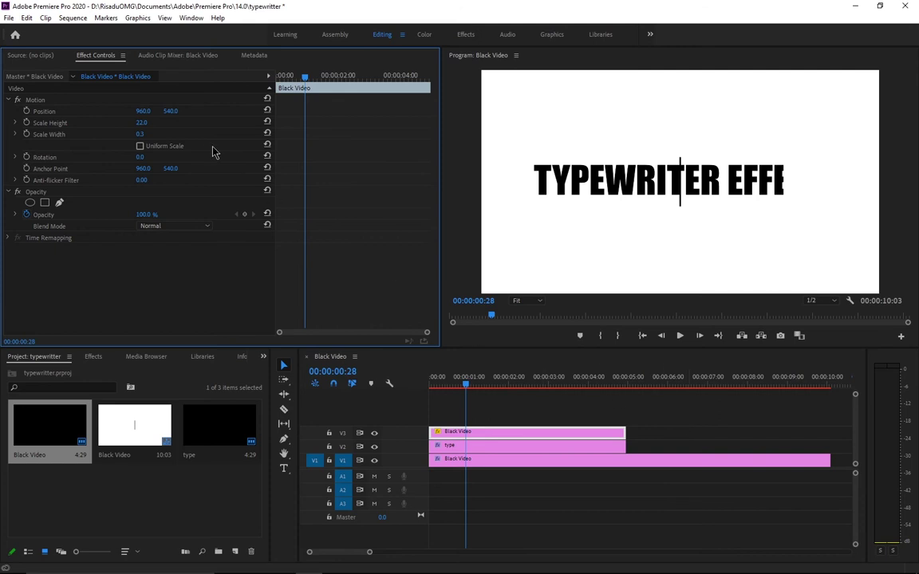
left_click_drag(142, 116, 19, 113)
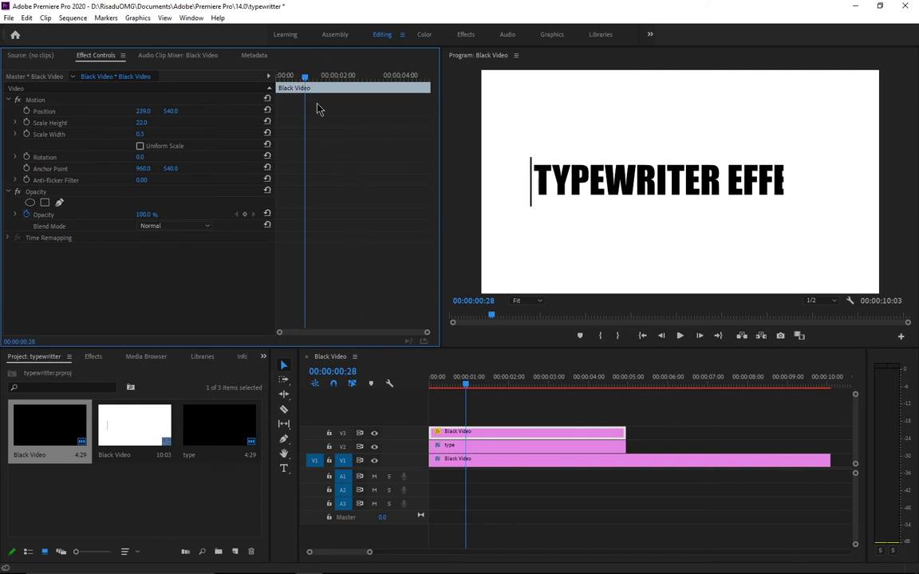
Keyframe the cursor line's horizontal Position from 239 at 00:00:00:04 to 1687 at 00:00:01:02
left_click_drag(303, 82, 280, 84)
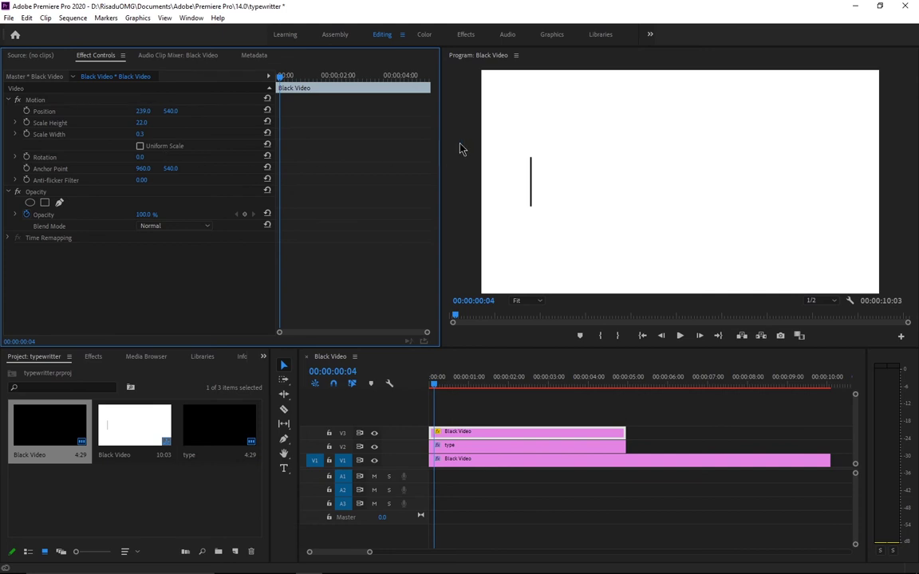
left_click(26, 111)
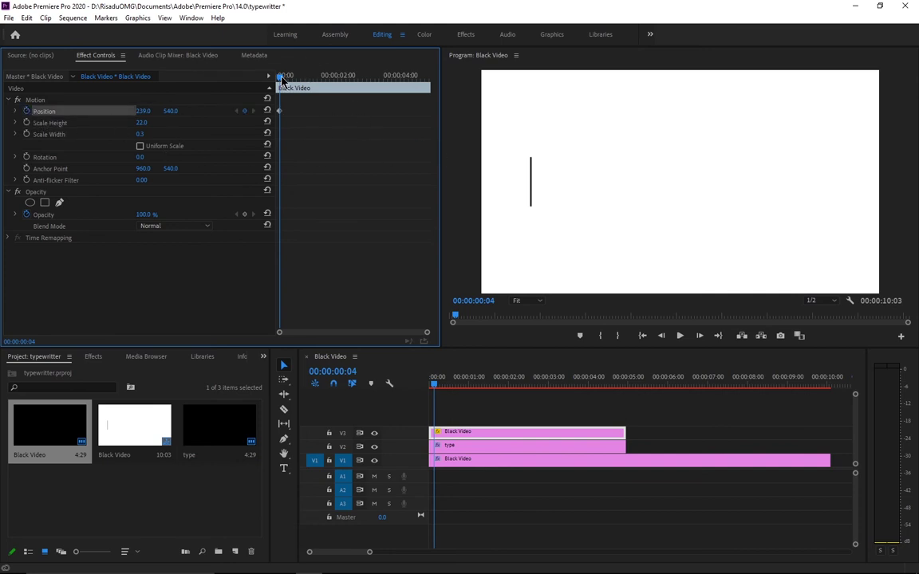
left_click_drag(282, 80, 310, 85)
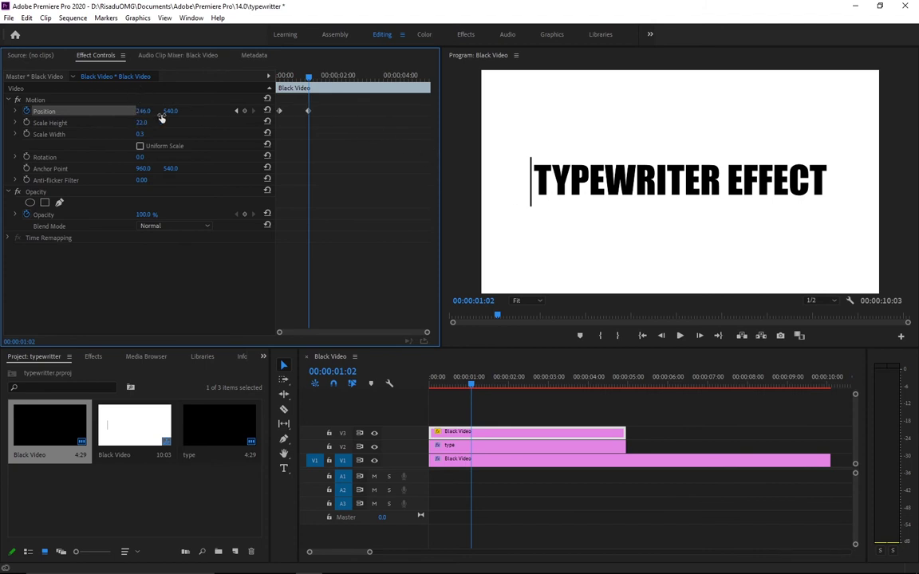
left_click_drag(144, 111, 830, 118)
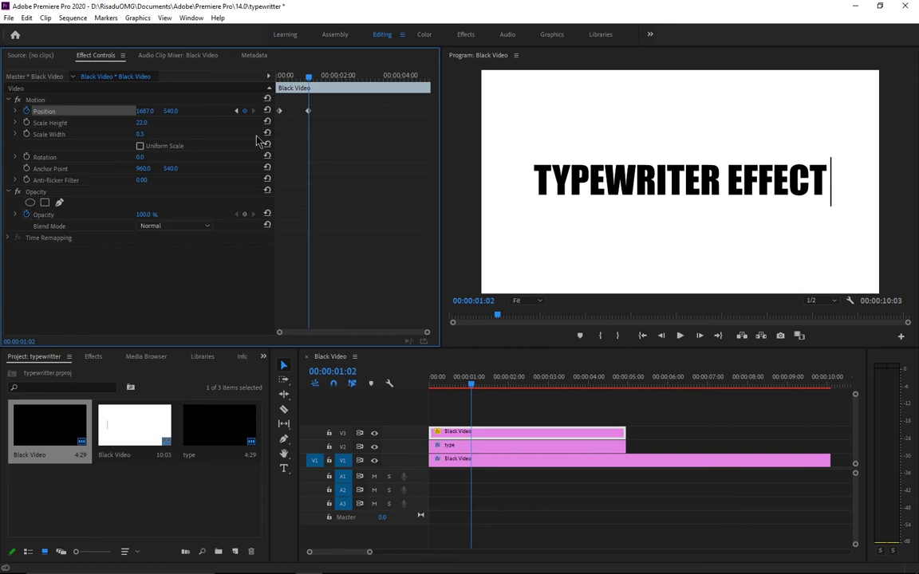
Scrub through the cursor movement and play the sequence from the start to check it follows the text
left_click_drag(306, 83, 292, 87)
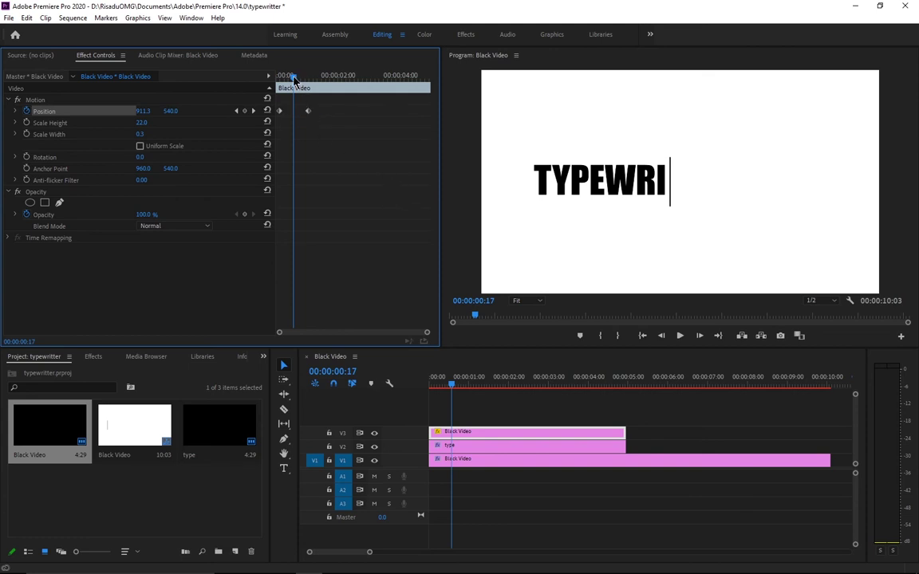
left_click_drag(294, 78, 302, 80)
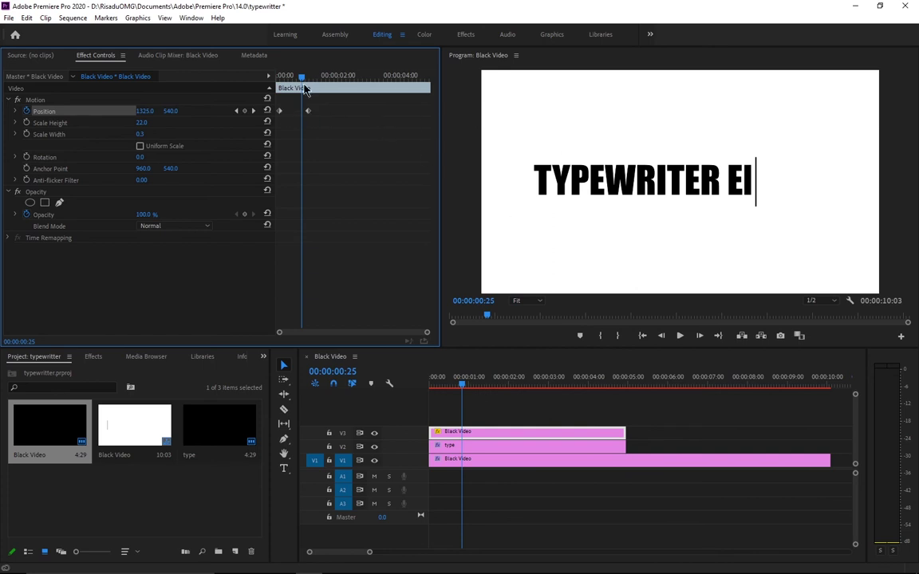
left_click_drag(302, 80, 260, 86)
left_click(680, 336)
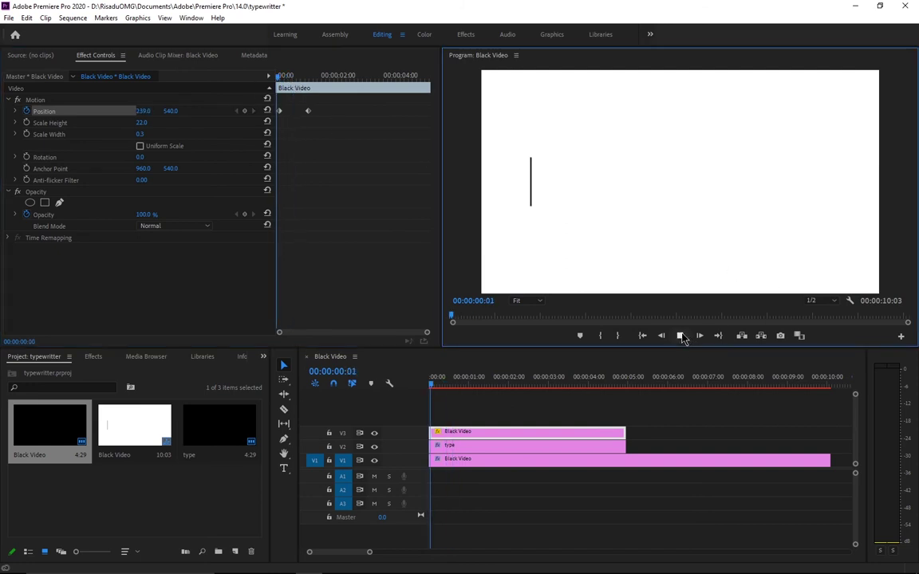
left_click(680, 336)
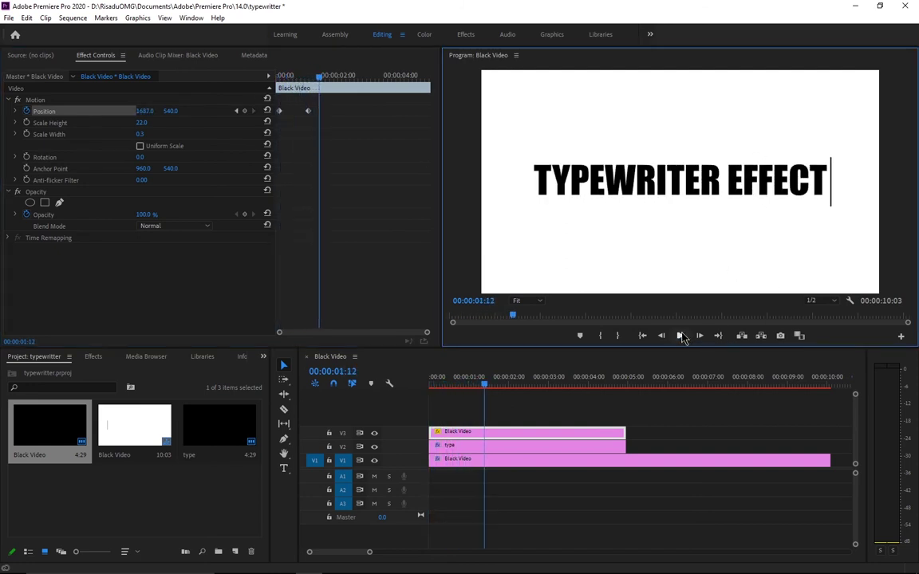
Keyframe the cursor line's Opacity from 100% at 00:00:00:00 to 0% at 00:00:00:08
left_click_drag(319, 76, 250, 83)
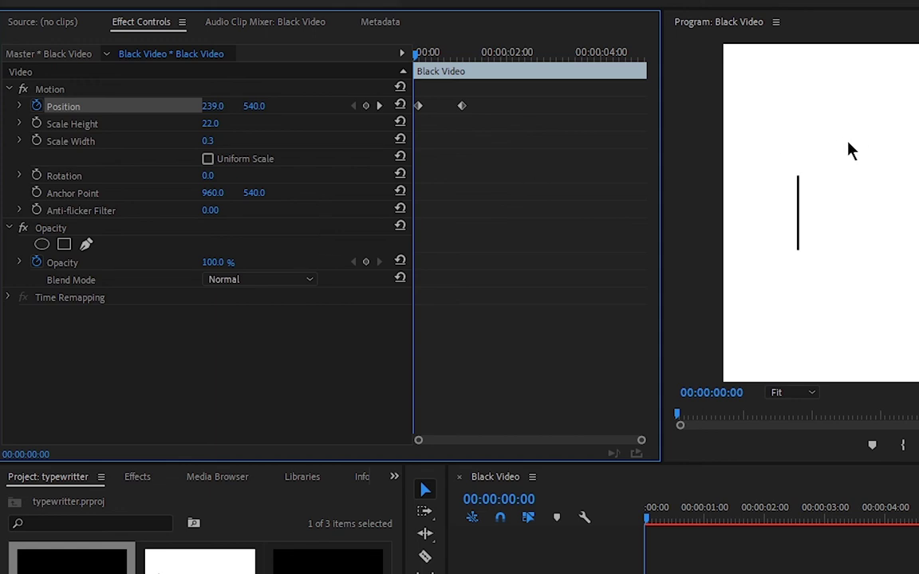
left_click(367, 263)
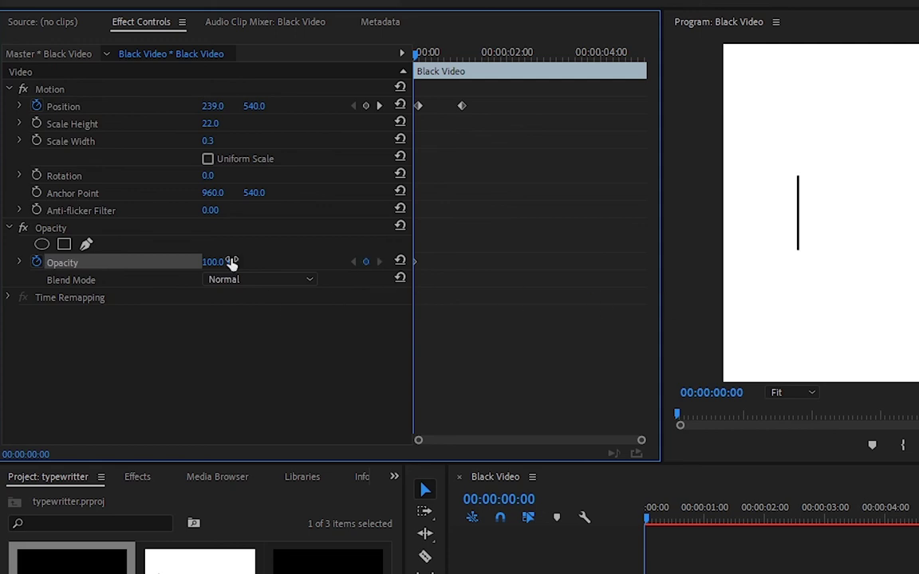
key("shift+Right")
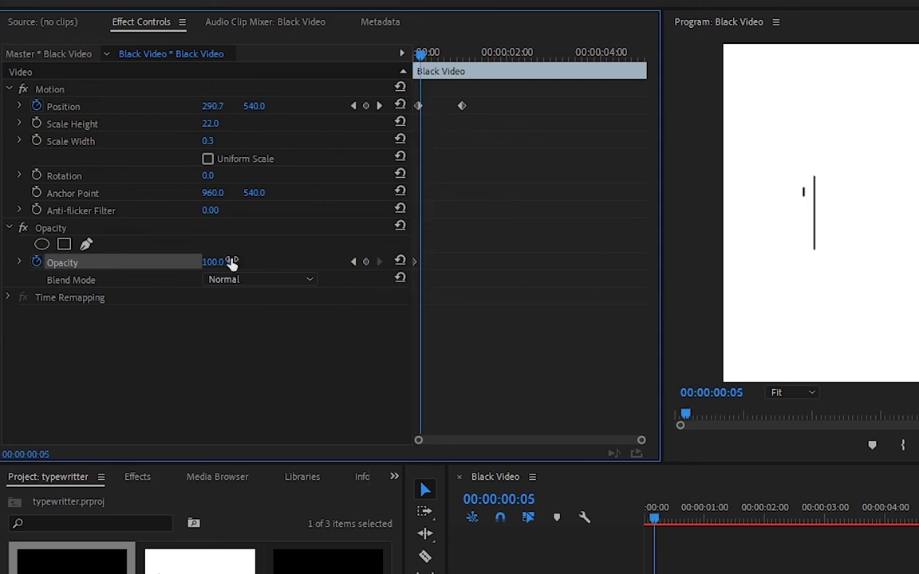
key("Right")
key("Right")
key("Right")
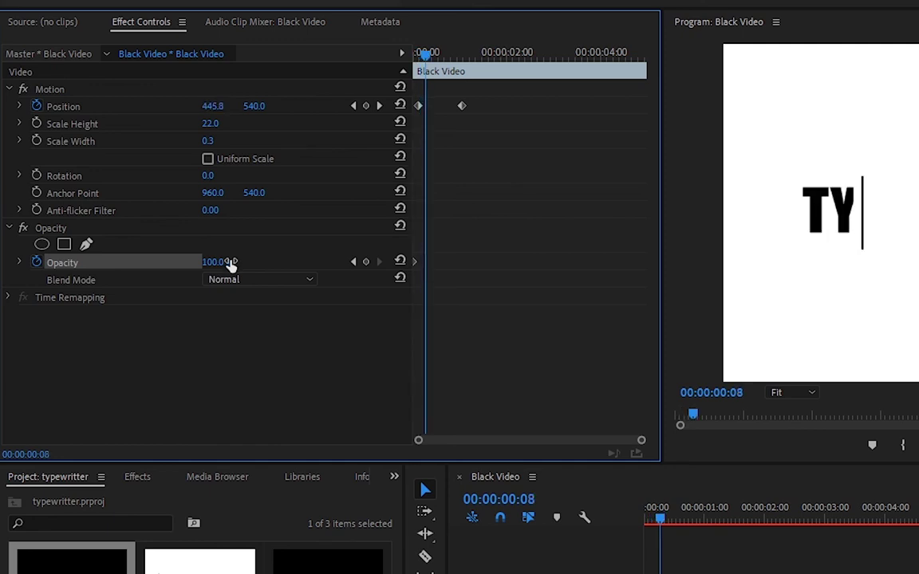
left_click_drag(228, 264, 18, 261)
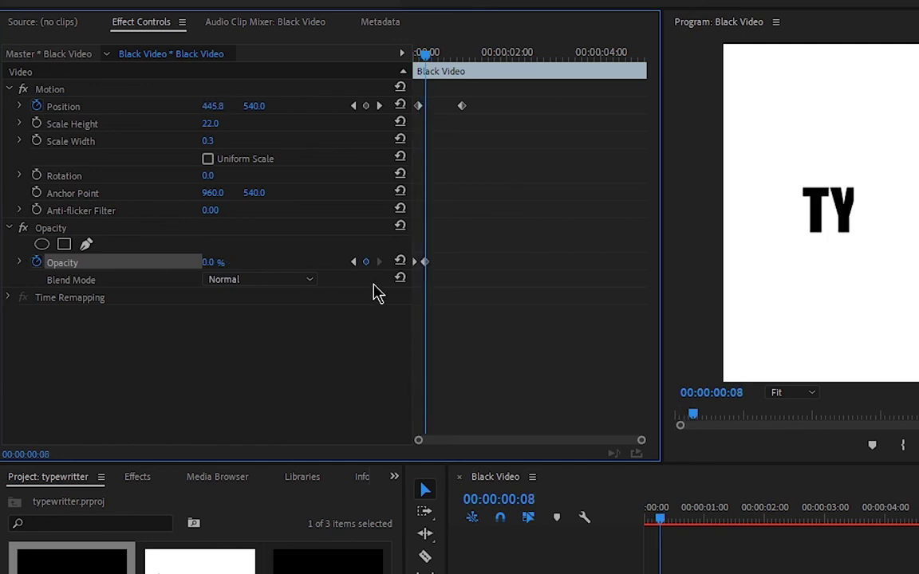
Add another 0% Opacity keyframe for the cursor line at 00:00:00:16
key("Right")
key("Right")
key("Right")
key("Right")
key("Right")
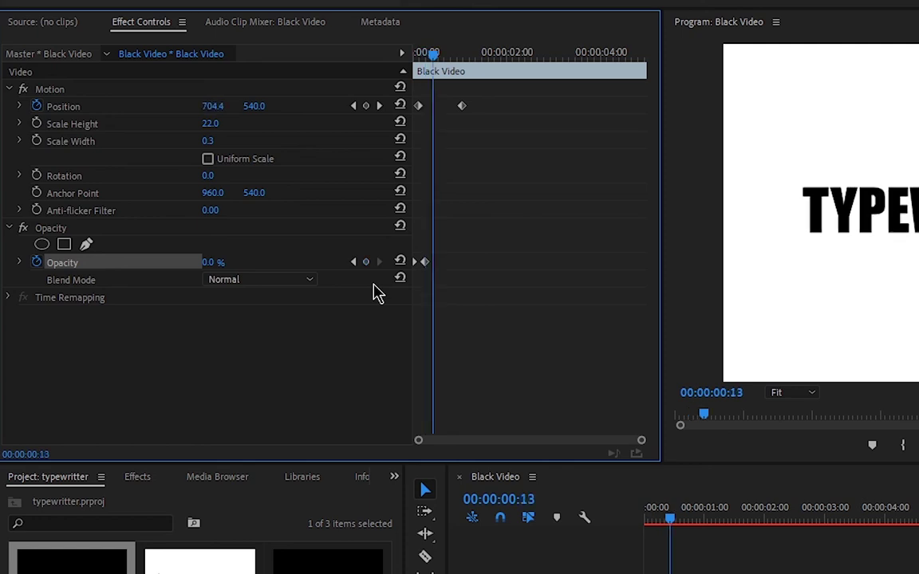
key("Right")
key("Right")
key("Right")
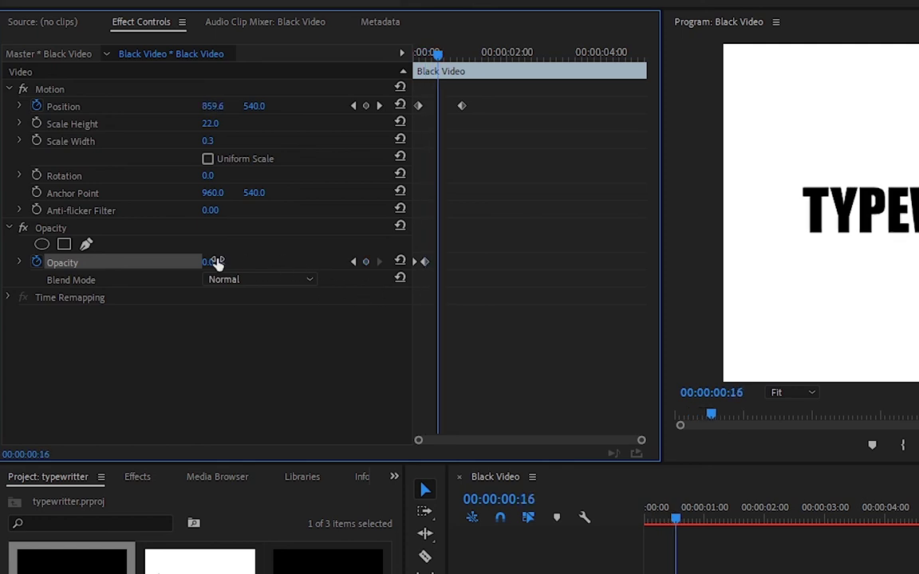
left_click_drag(217, 263, 353, 260)
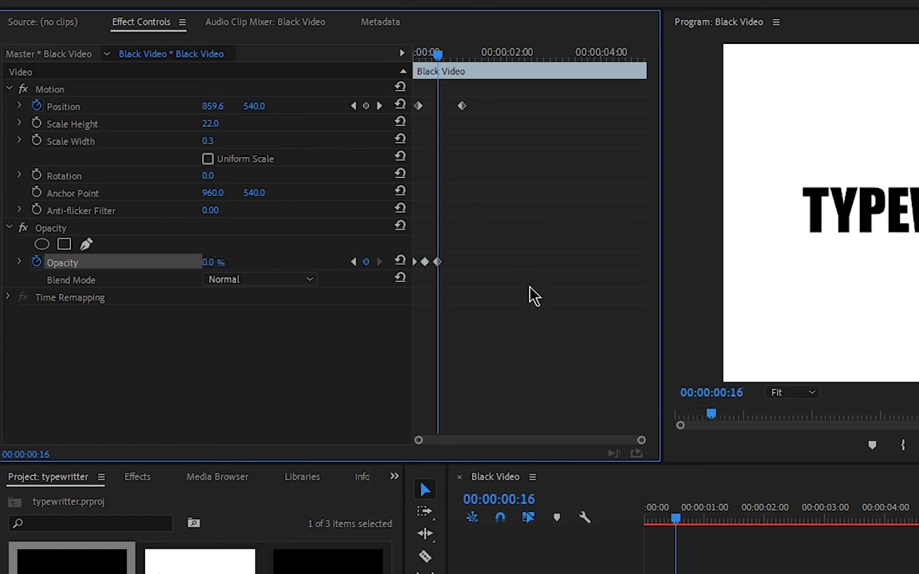
Copy the cursor line's Opacity keyframes and paste them repeatedly until the blinking pattern fills the whole clip
left_click_drag(403, 285, 477, 239)
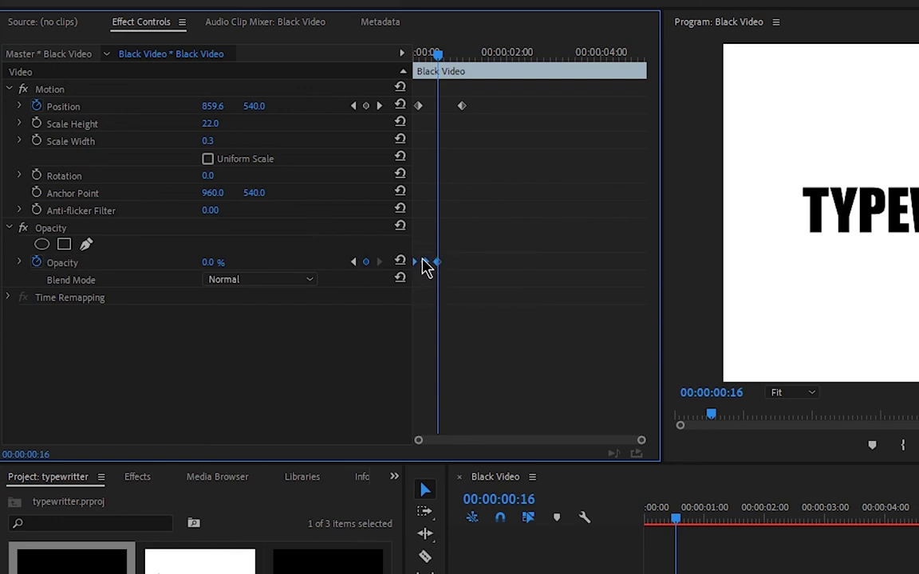
right_click(457, 260)
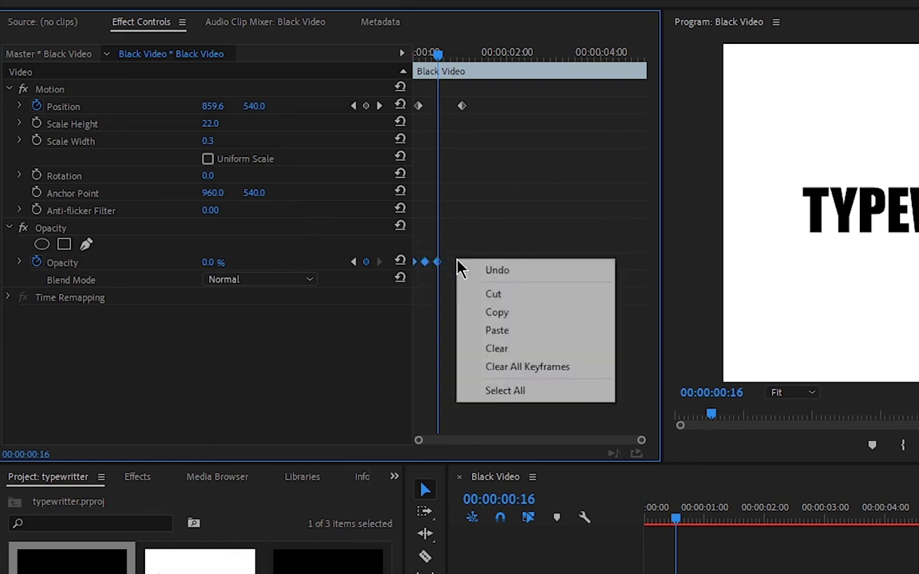
left_click(515, 331)
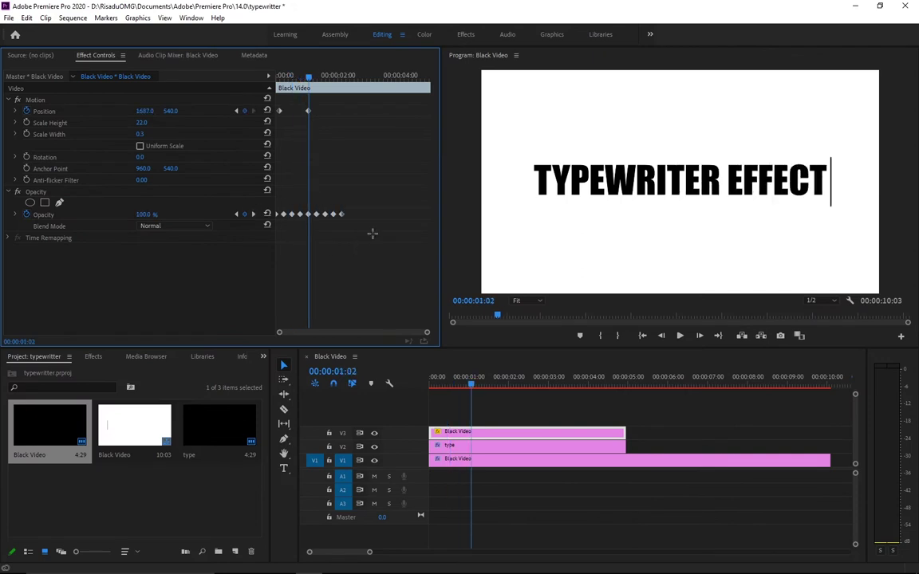
left_click_drag(372, 234, 275, 196)
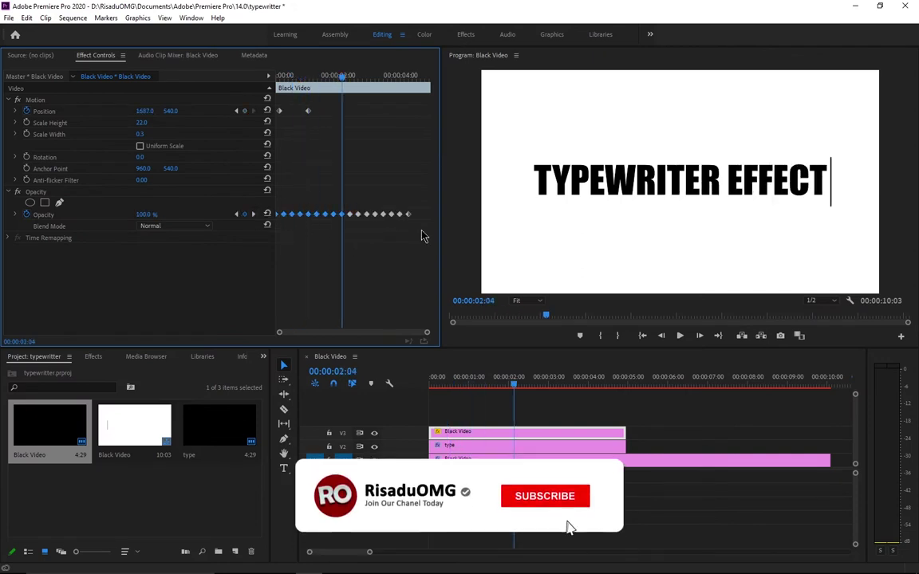
key("space")
key("space")
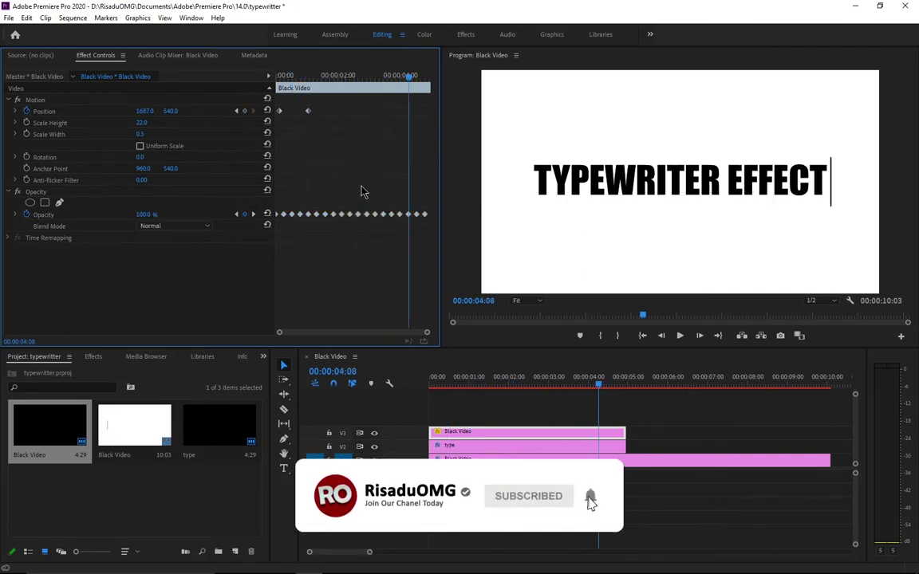
Select all timeline clips, render the sequence preview and play it back from the start
key("Home")
left_click(697, 519)
key("ctrl+a")
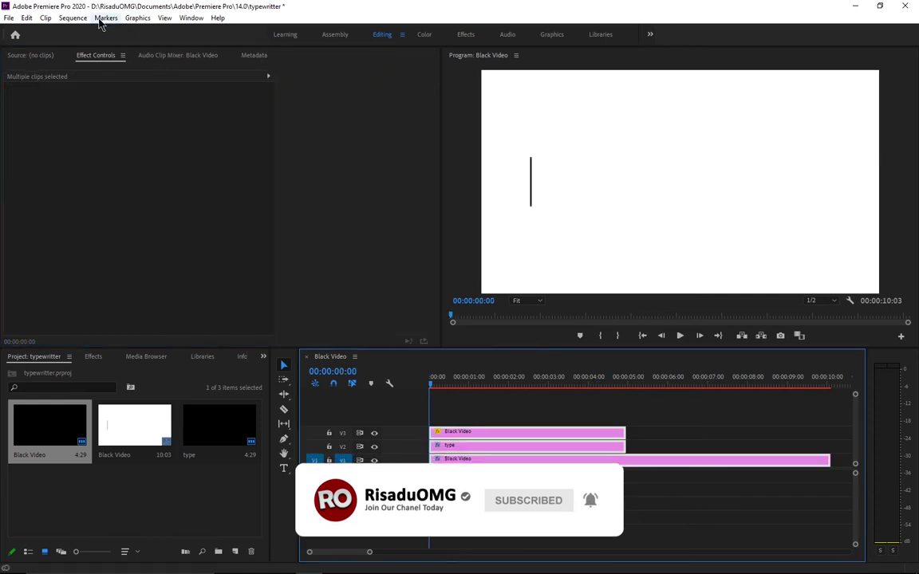
left_click(73, 17)
left_click(104, 56)
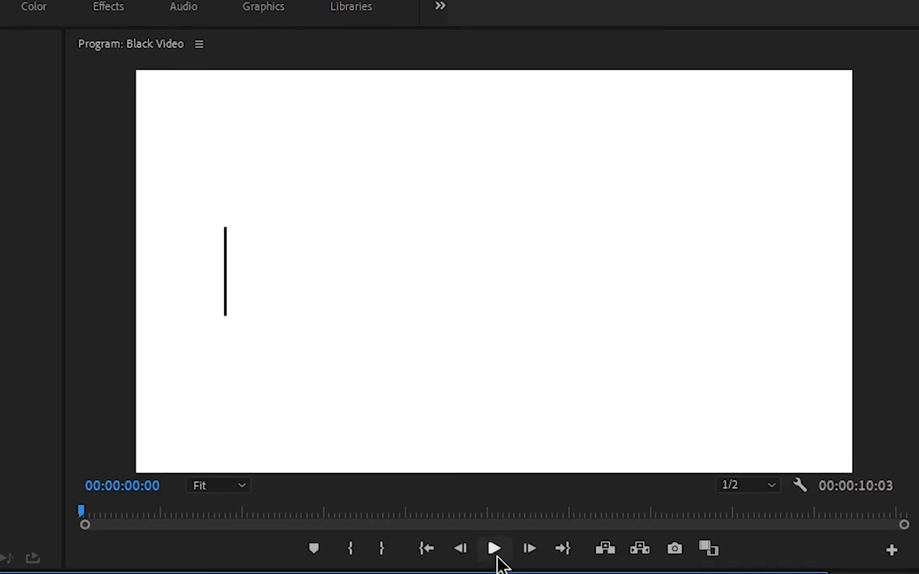
left_click(495, 556)
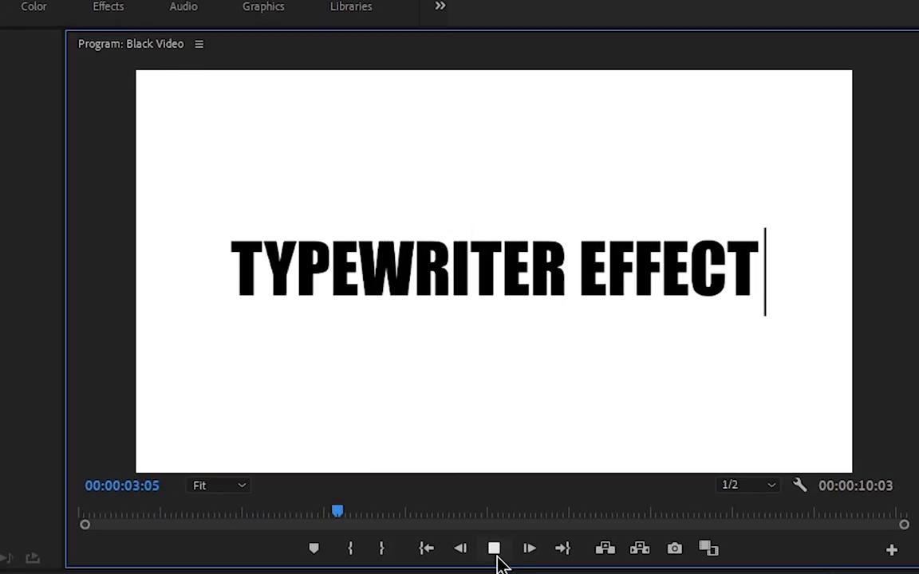
left_click(495, 550)
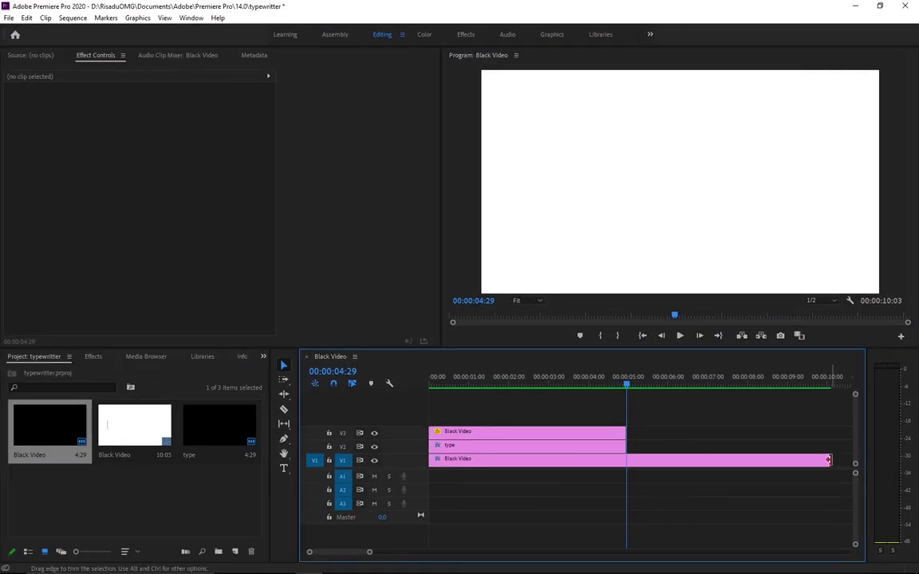
Trim the end of the V1 Black Video clip to 00:00:04:29, level with the clips above it
left_click_drag(809, 565, 553, 564)
left_click_drag(627, 460, 628, 460)
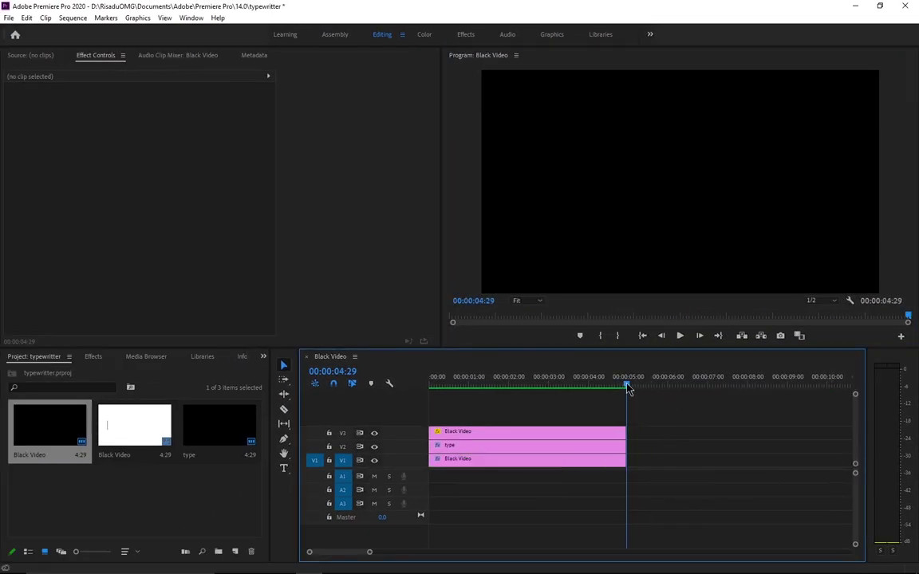
Play the trimmed sequence from the start to review the finished typewriter effect with its blinking cursor
key("Home")
left_click(680, 338)
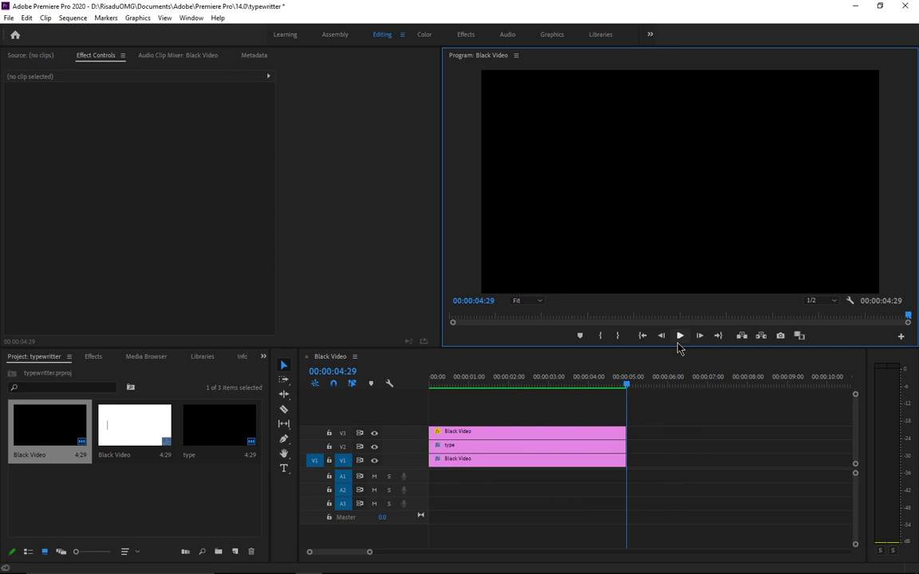
left_click_drag(625, 387, 415, 392)
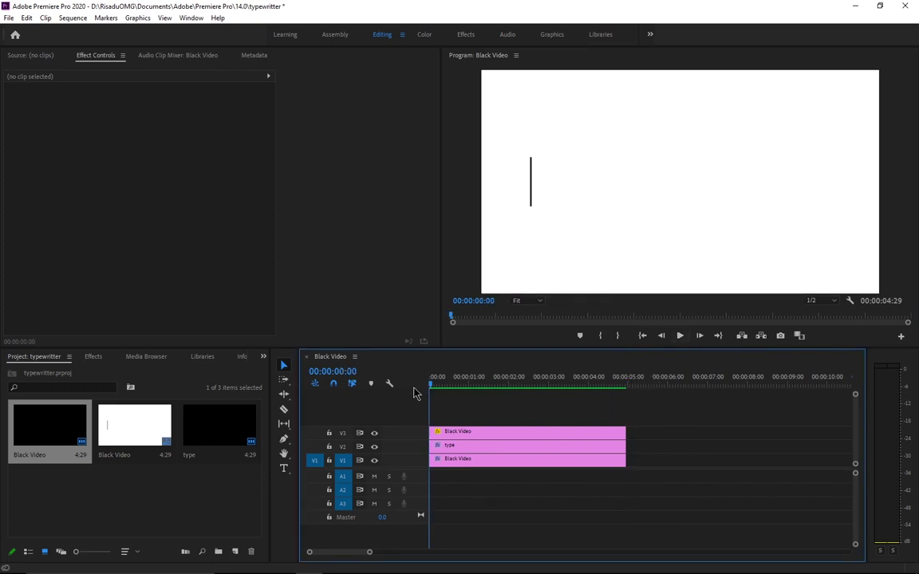
left_click(680, 336)
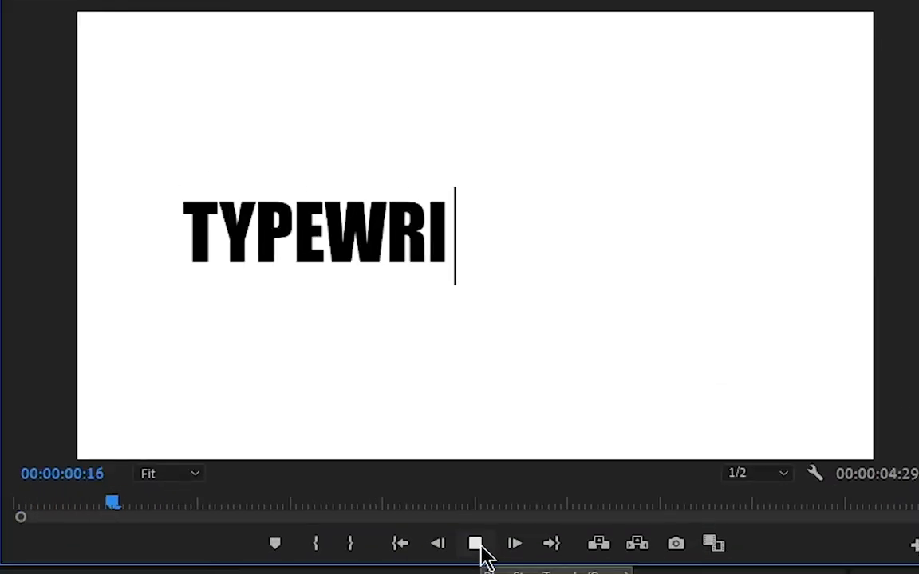